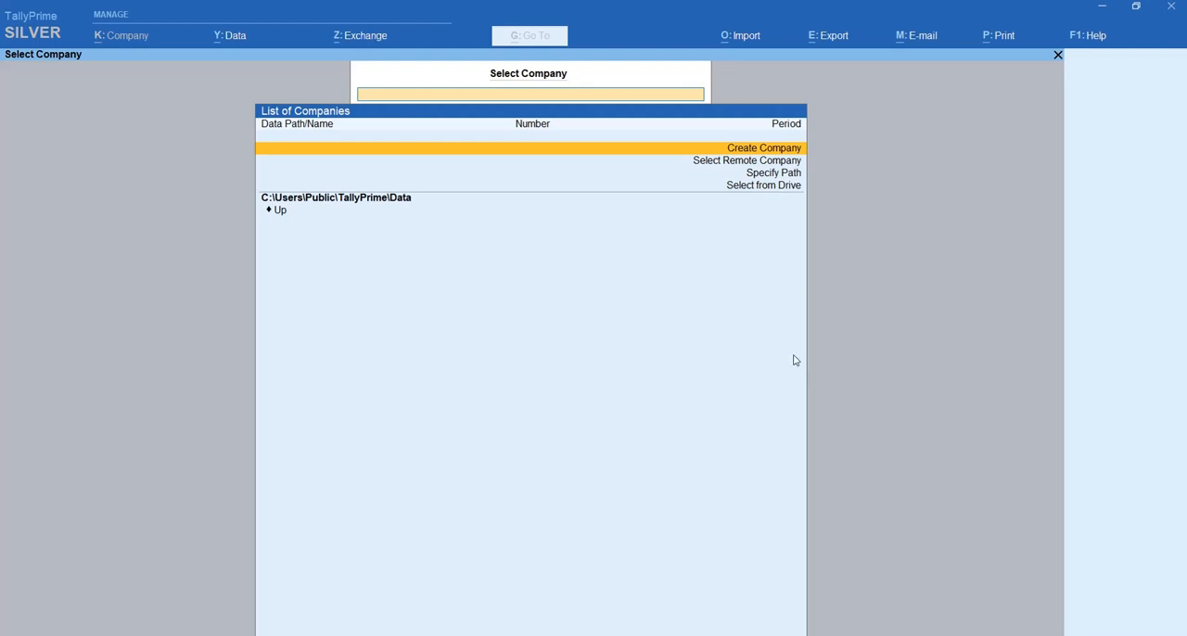
# - Continue in Educational Mode at the licence prompt and start creating a new company
pyautogui.click(591, 635)
pyautogui.click(626, 611)
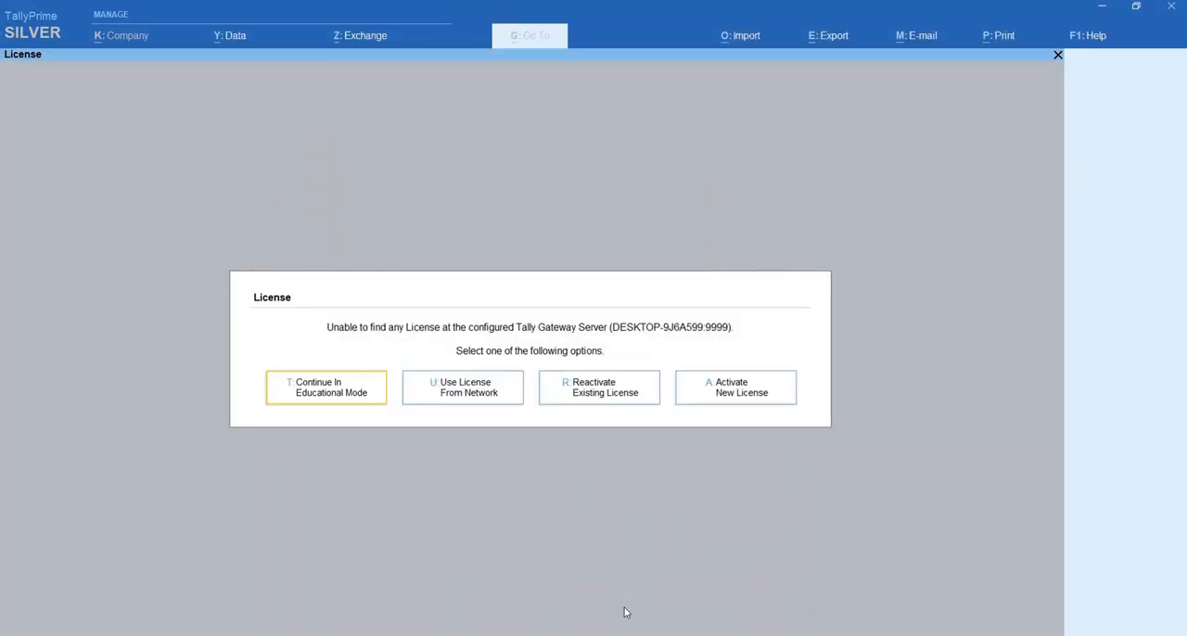
pyautogui.click(339, 397)
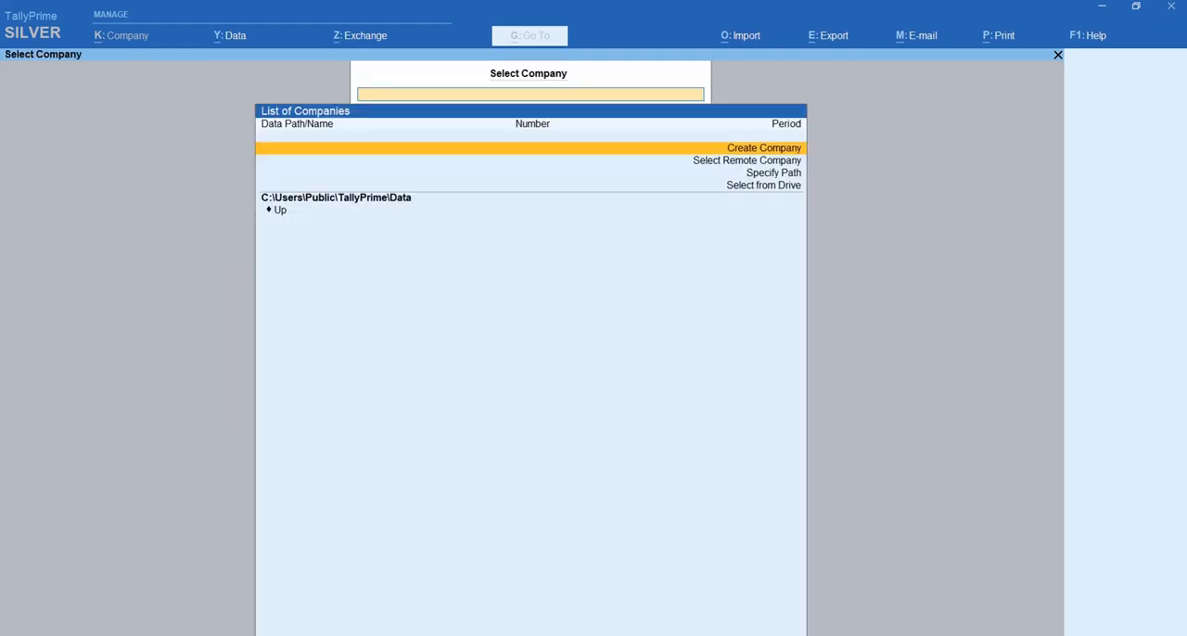
pyautogui.click(590, 635)
pyautogui.click(544, 599)
pyautogui.press('Return')
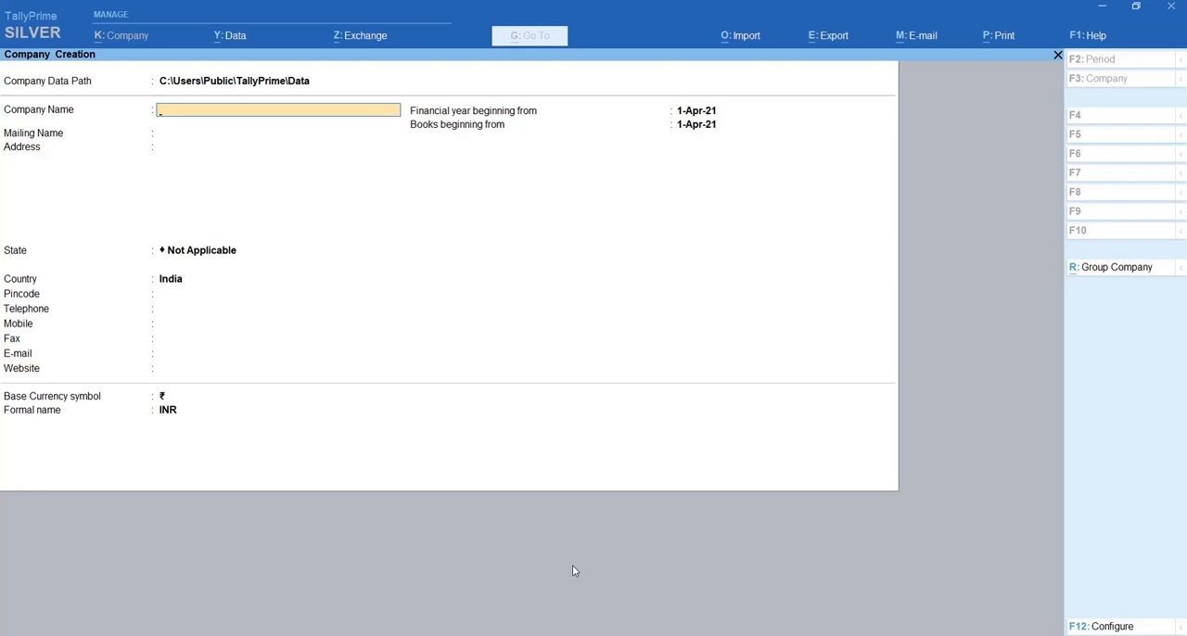
# - Return to the Company Data Path field, switch to File Explorer, and create and open a folder named "VVV and co DATA" in C:\DELL
pyautogui.press('BackSpace')
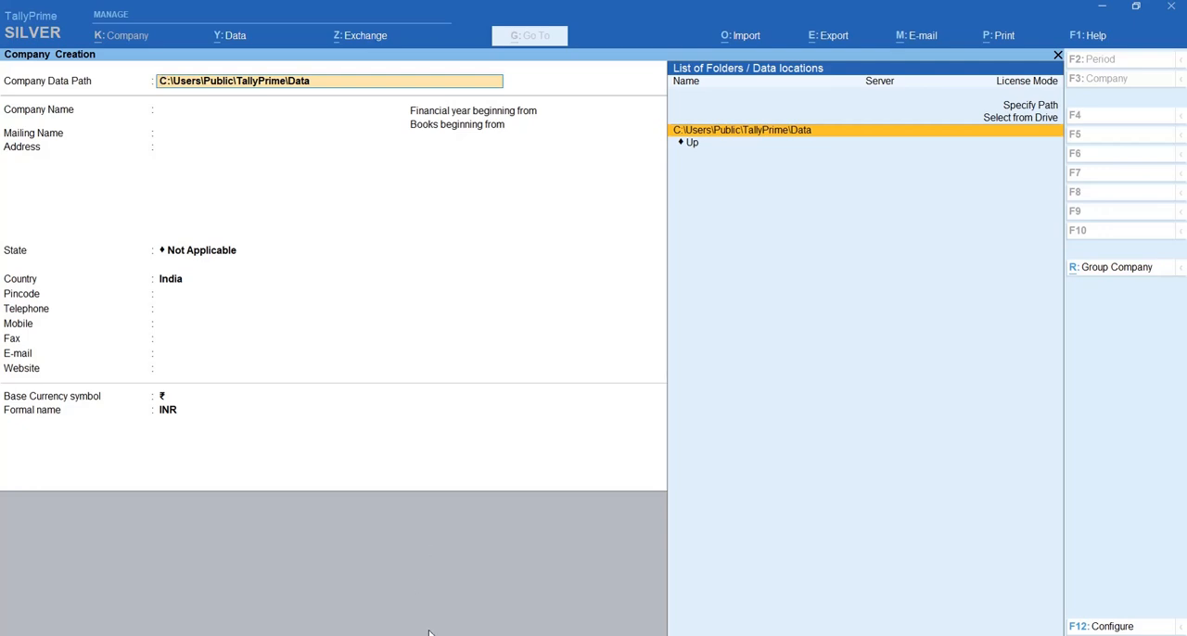
pyautogui.moveTo(434, 634)
pyautogui.click(365, 606)
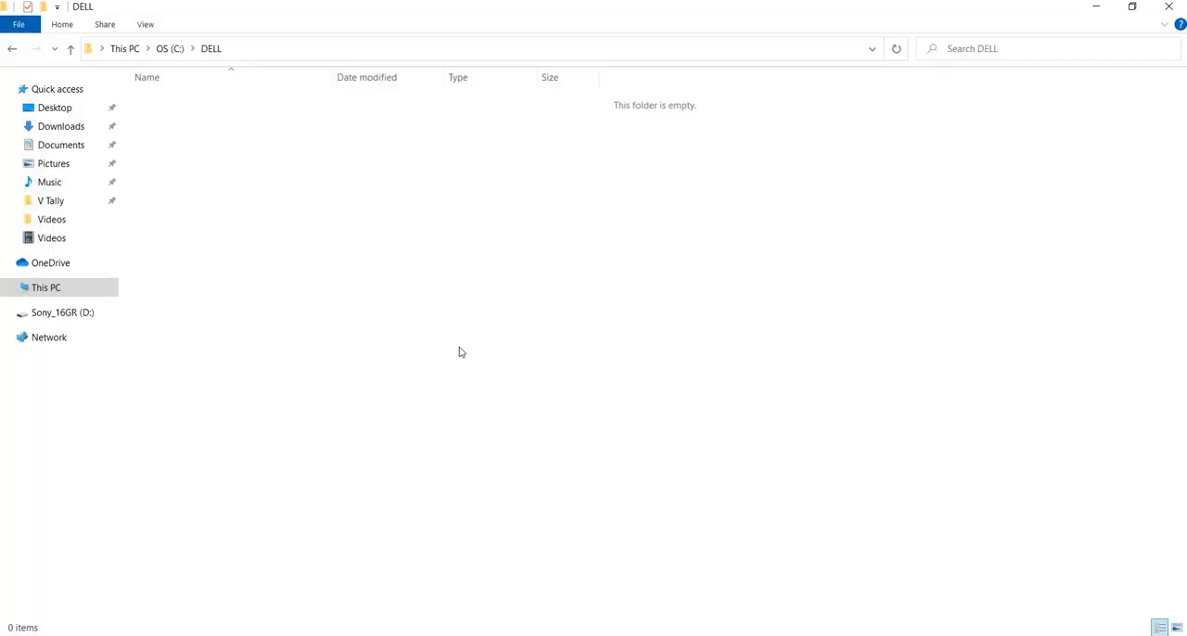
pyautogui.rightClick(449, 323)
pyautogui.moveTo(596, 518)
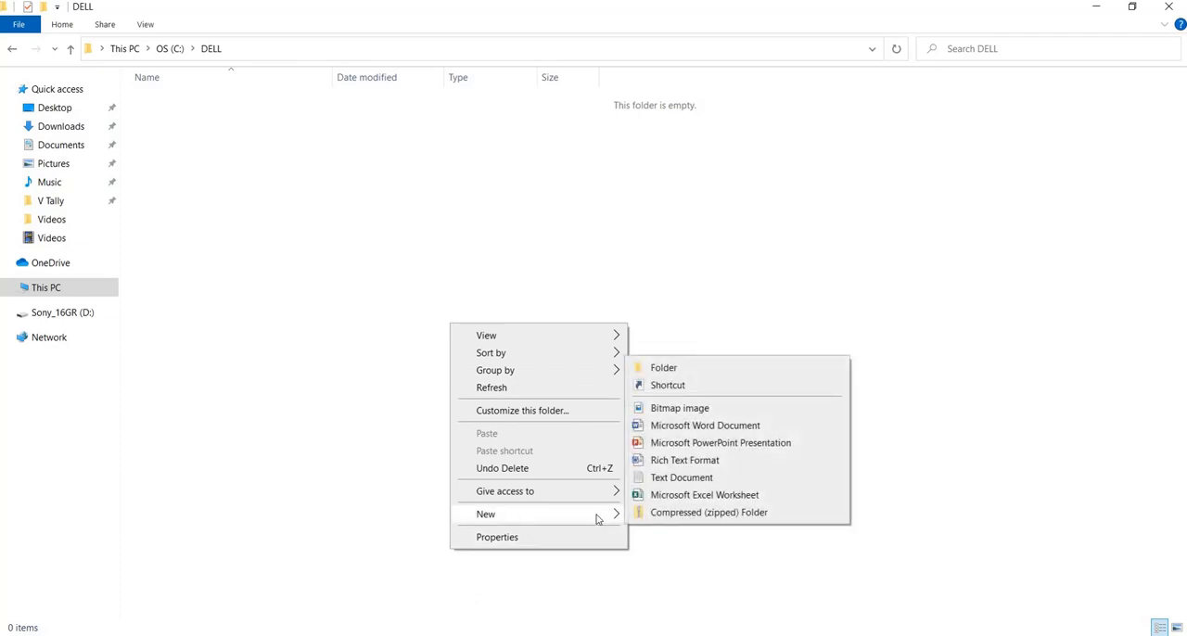
pyautogui.click(678, 368)
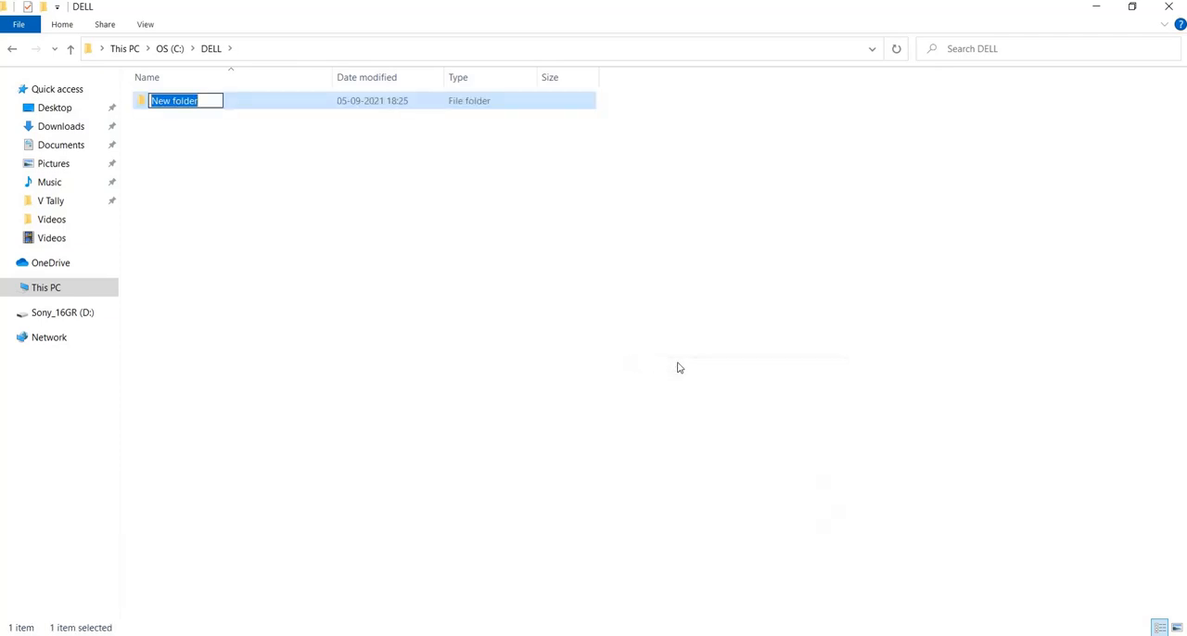
pyautogui.write('VVV and co DATA')
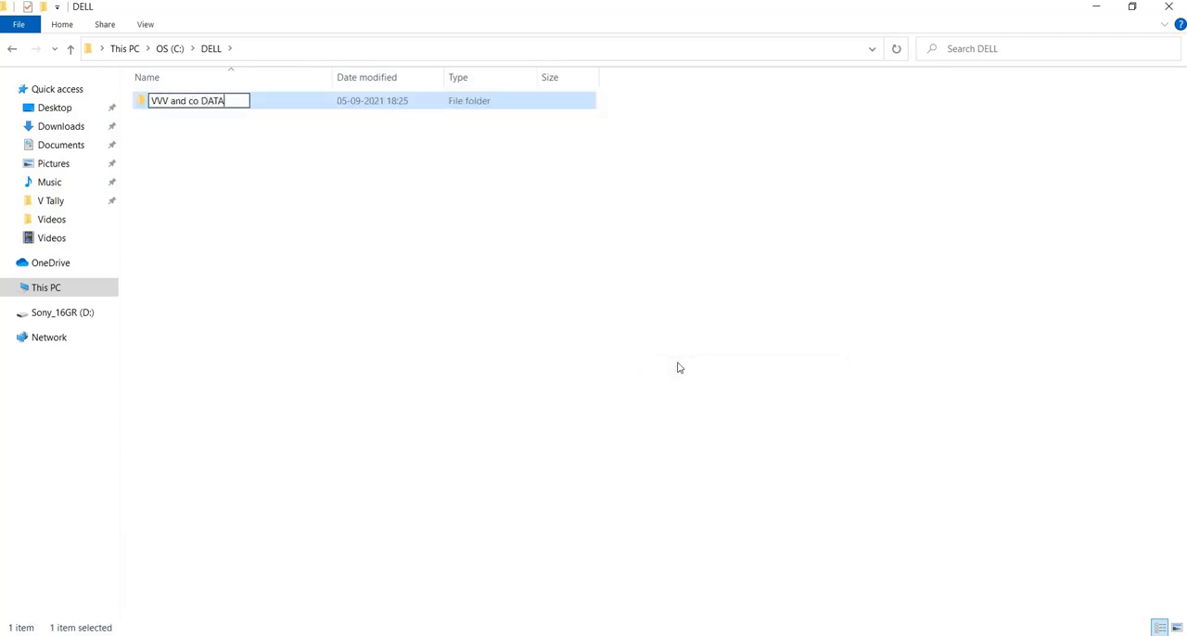
pyautogui.press('Return')
pyautogui.press('Return')
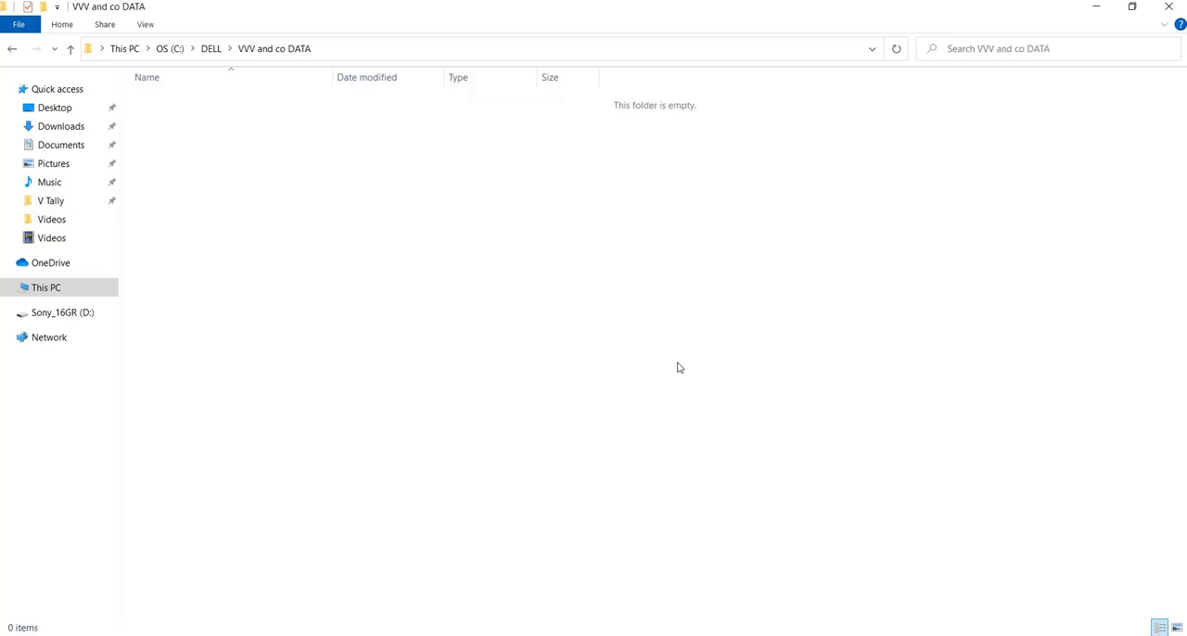
# - Copy the new folder's path and, back in TallyPrime, set the Company Data Path to C:\DELL\VVV and co DATA
pyautogui.press('alt')
pyautogui.hotkey('alt', 'd')
pyautogui.hotkey('ctrl', 'c')
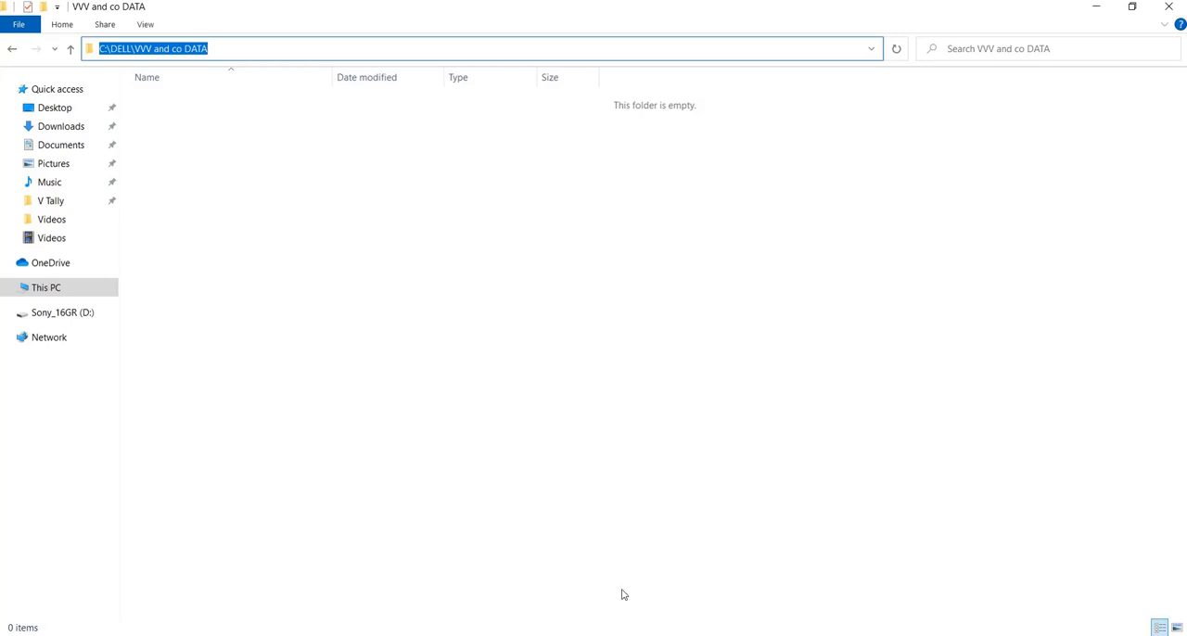
pyautogui.click(590, 635)
pyautogui.click(554, 617)
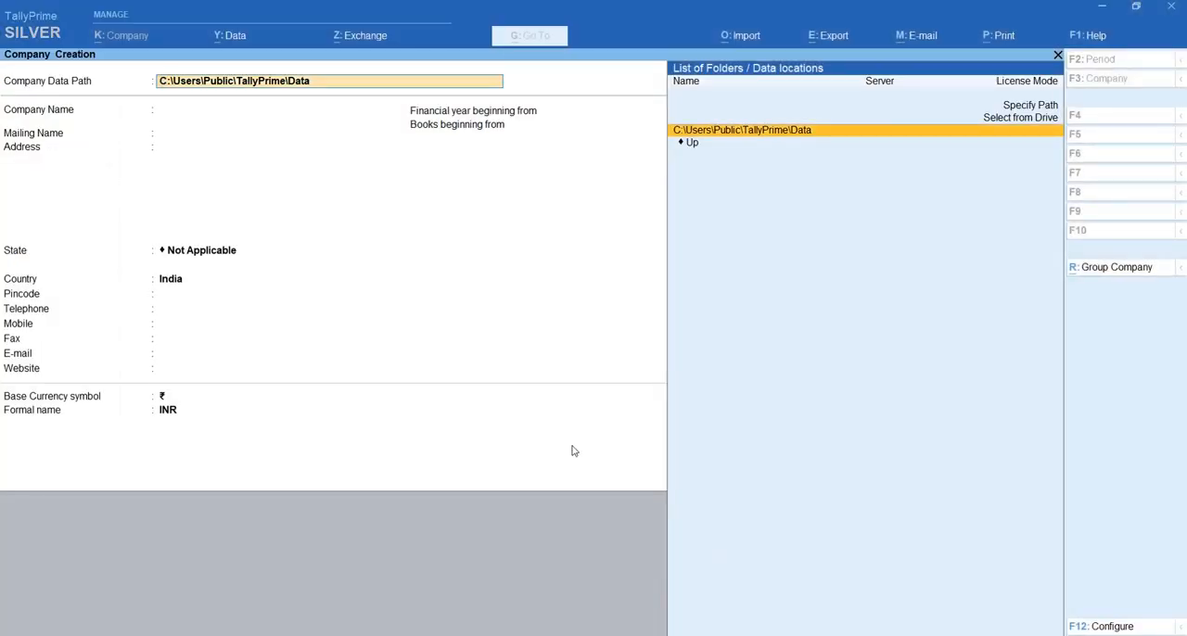
pyautogui.press('BackSpace')
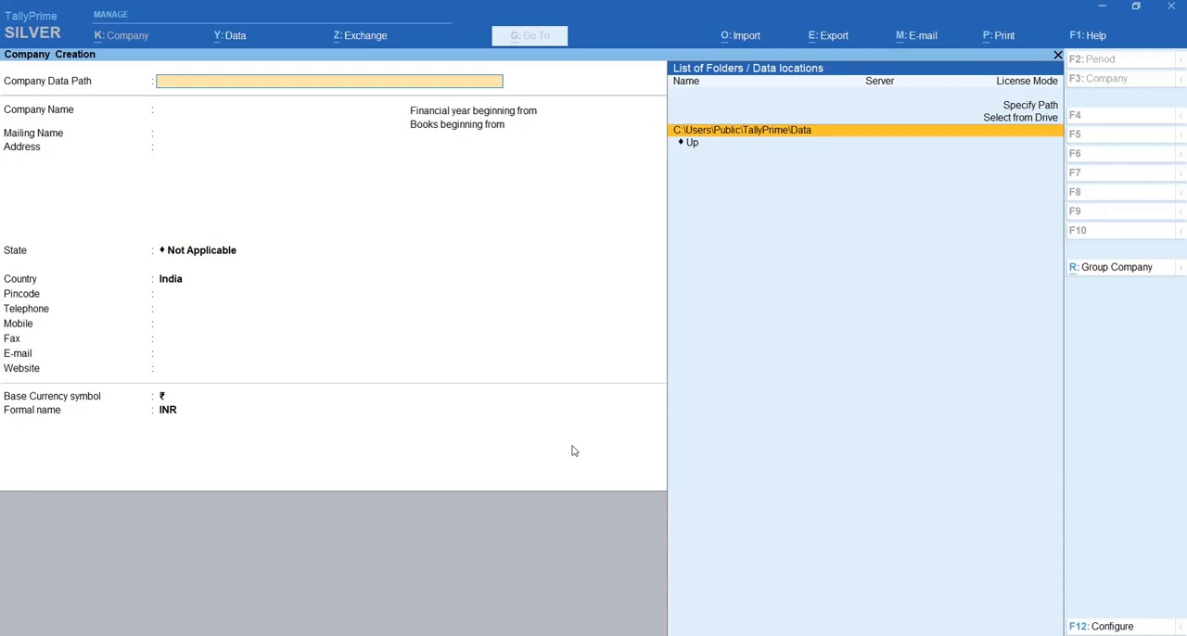
pyautogui.hotkey('ctrl', 'v')
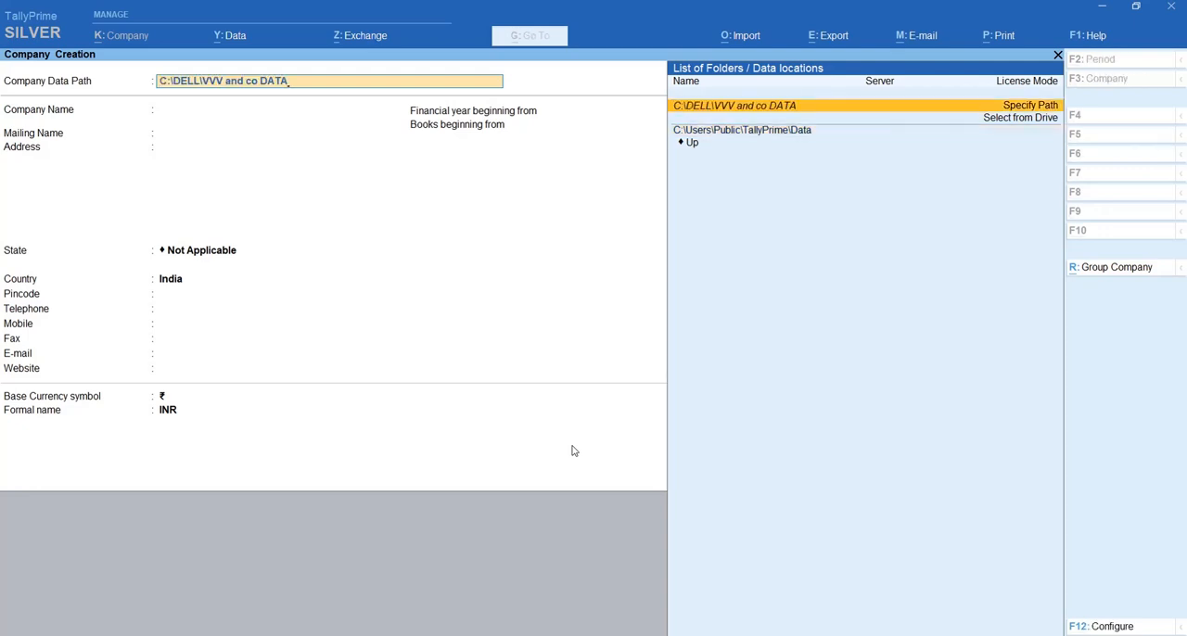
pyautogui.press('Return')
pyautogui.press('Return')
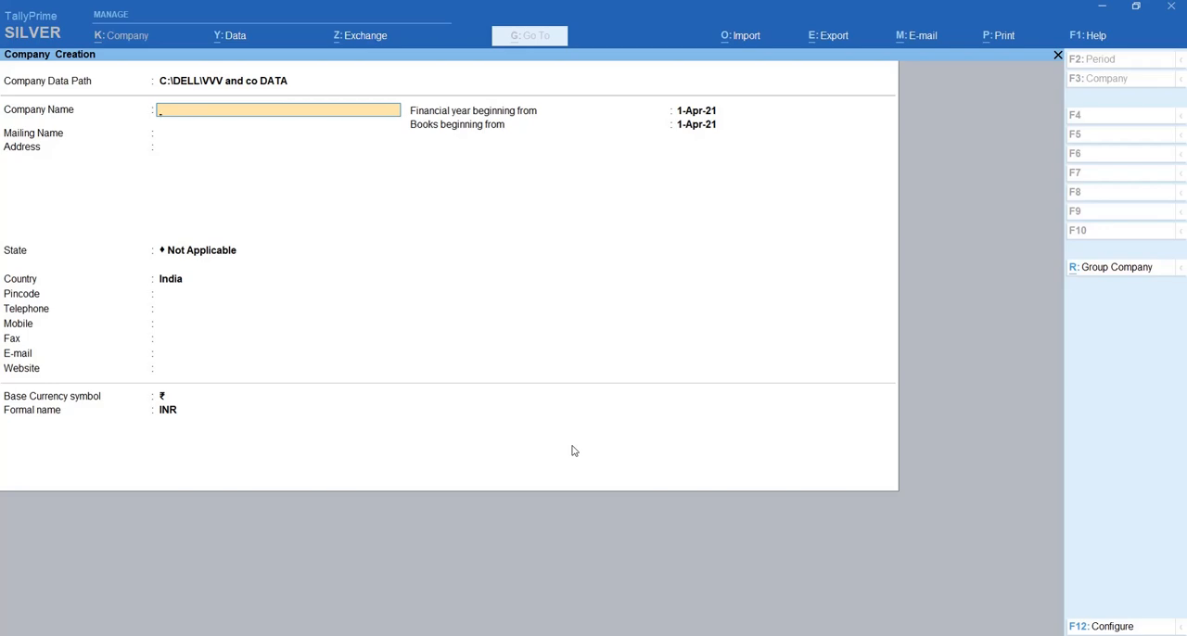
# - Name the company "VVV and Co" and set its mailing name to "VVV and Co PVT LTD"
pyautogui.write('VVV and Co')
pyautogui.press('Return')
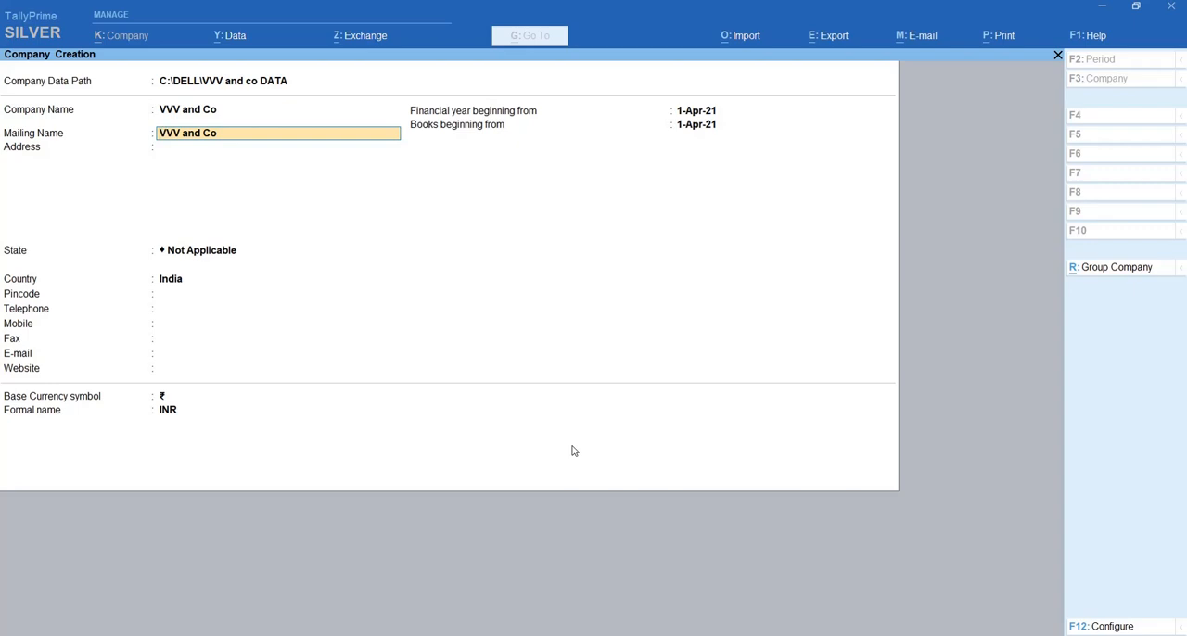
pyautogui.write('PVT LTD')
pyautogui.press('Return')
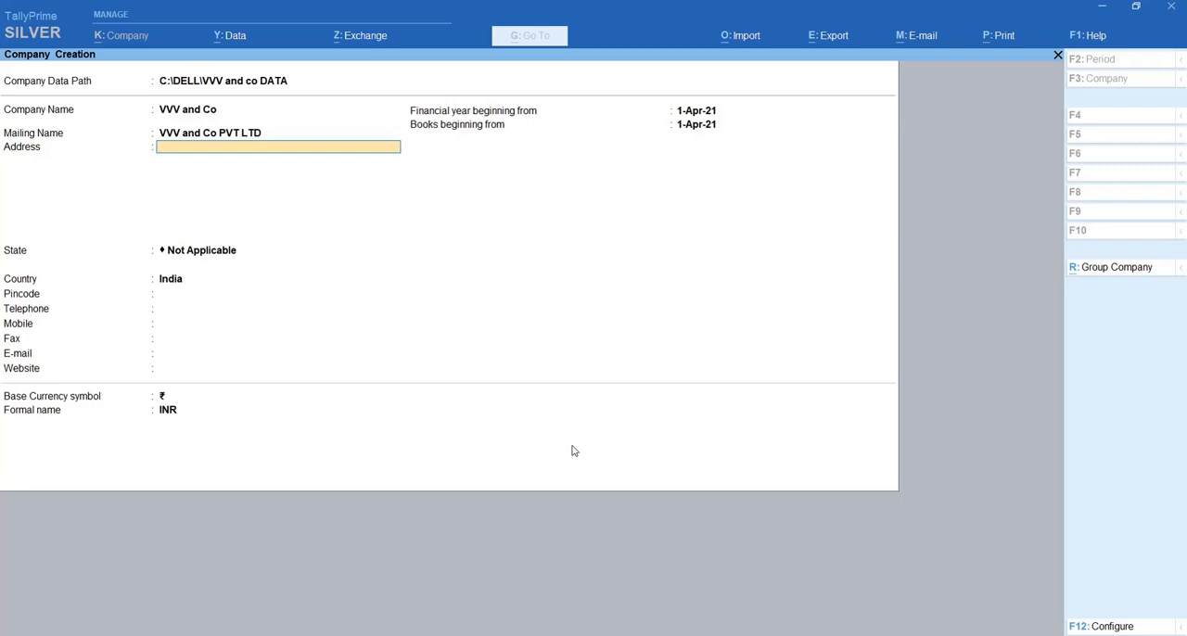
# - Fill in the company's postal address on three lines
pyautogui.press('Return')
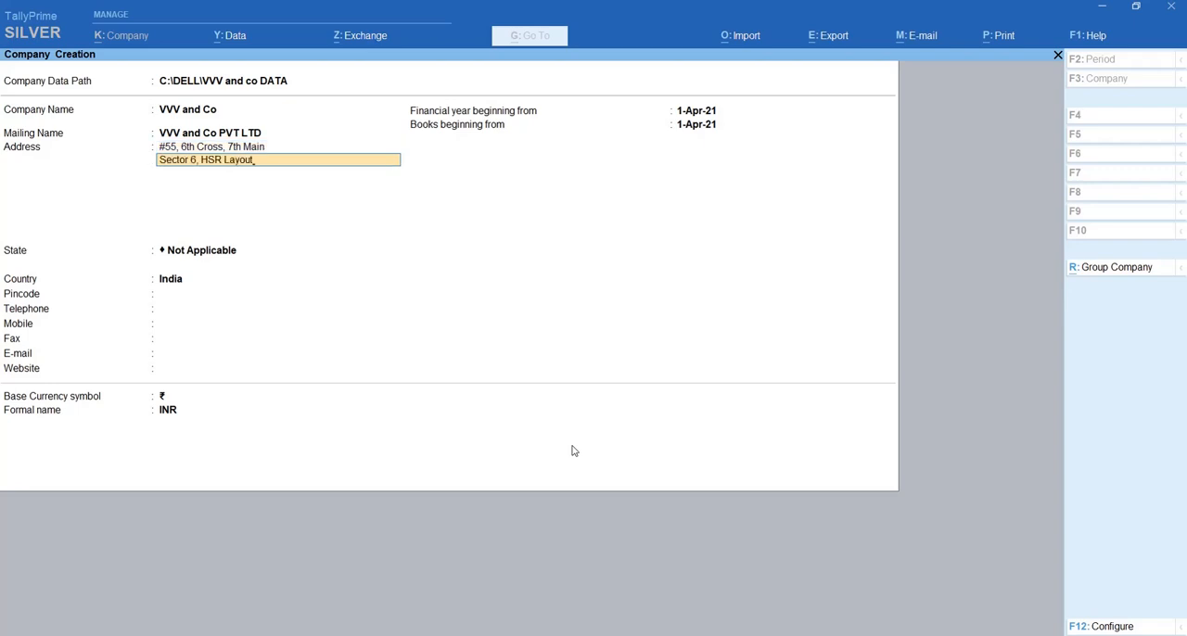
pyautogui.press('Return')
pyautogui.press('Return')
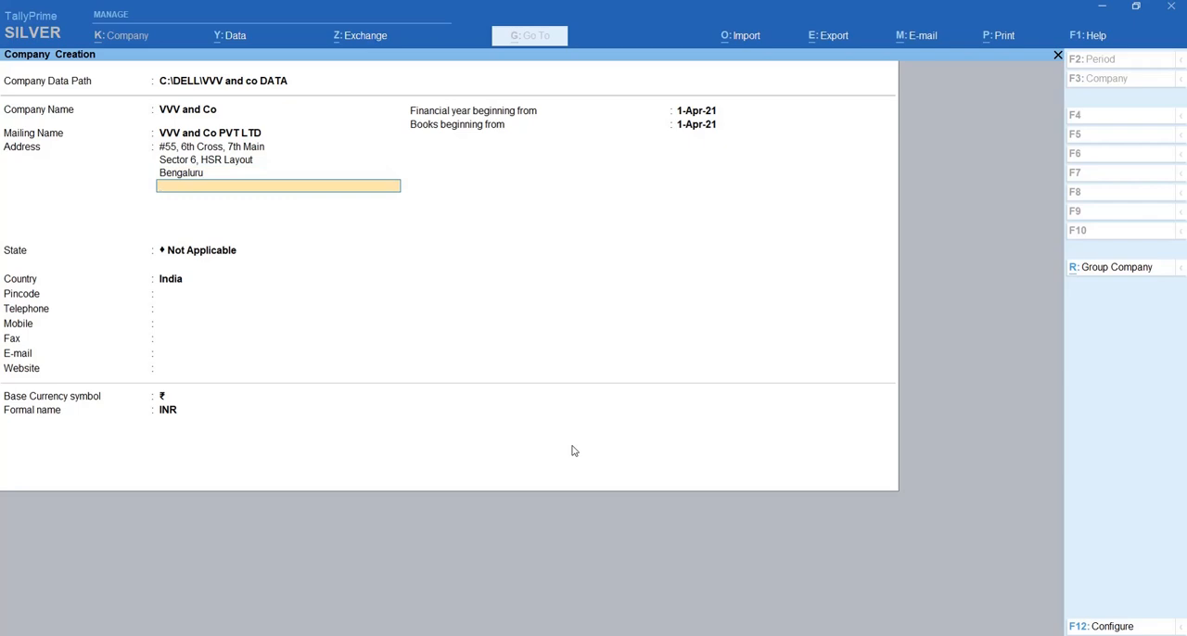
pyautogui.press('Return')
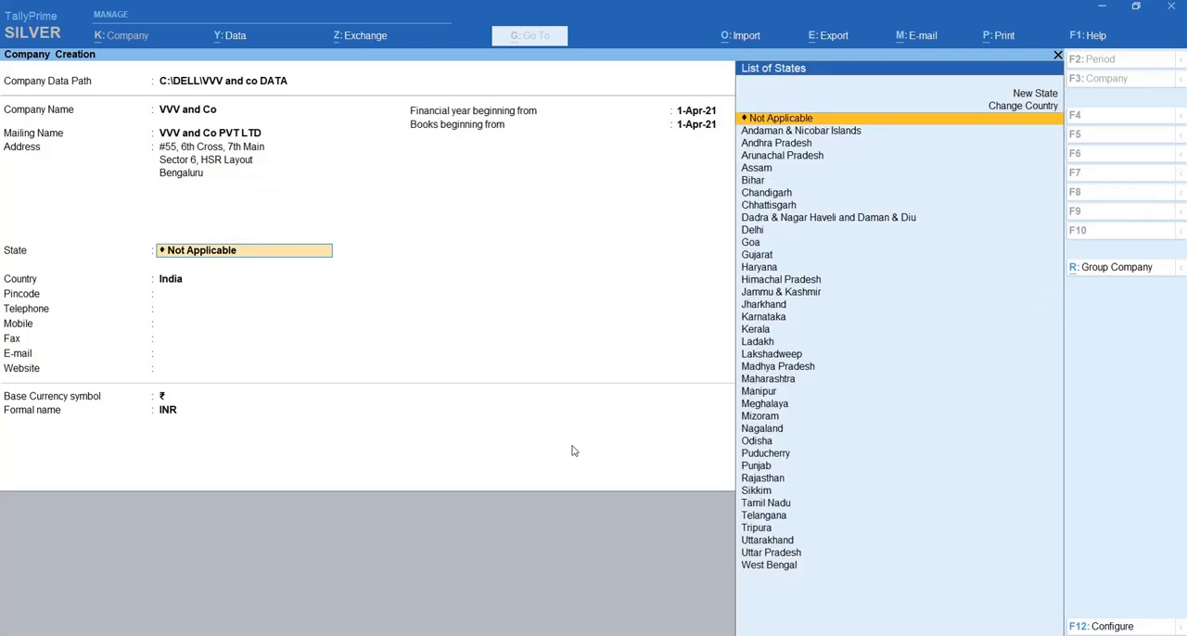
# - Set the company's state to Karnataka and enter its postal pincode
pyautogui.write('S')
pyautogui.press('BackSpace')
pyautogui.write('Kar')
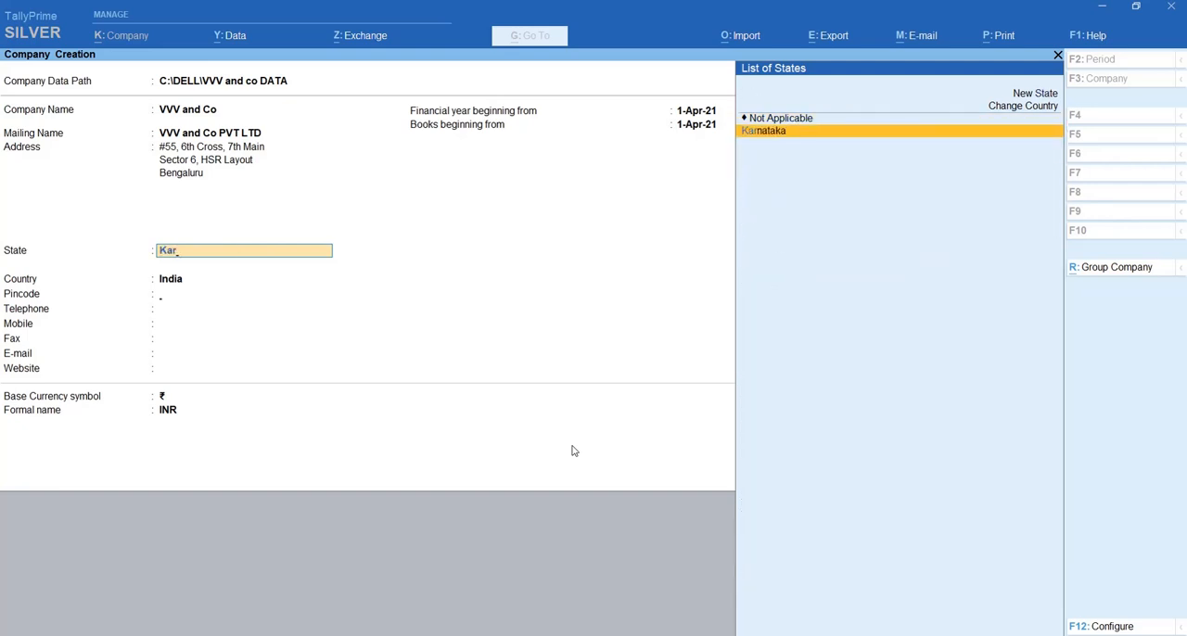
pyautogui.press('Return')
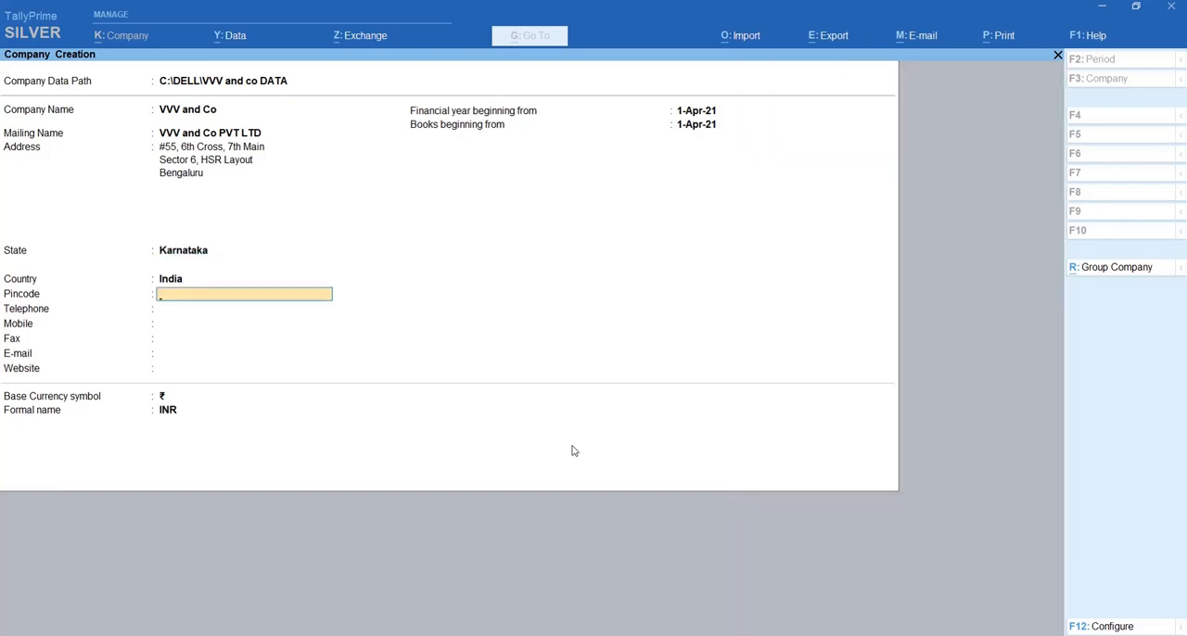
pyautogui.write('560102')
pyautogui.press('Return')
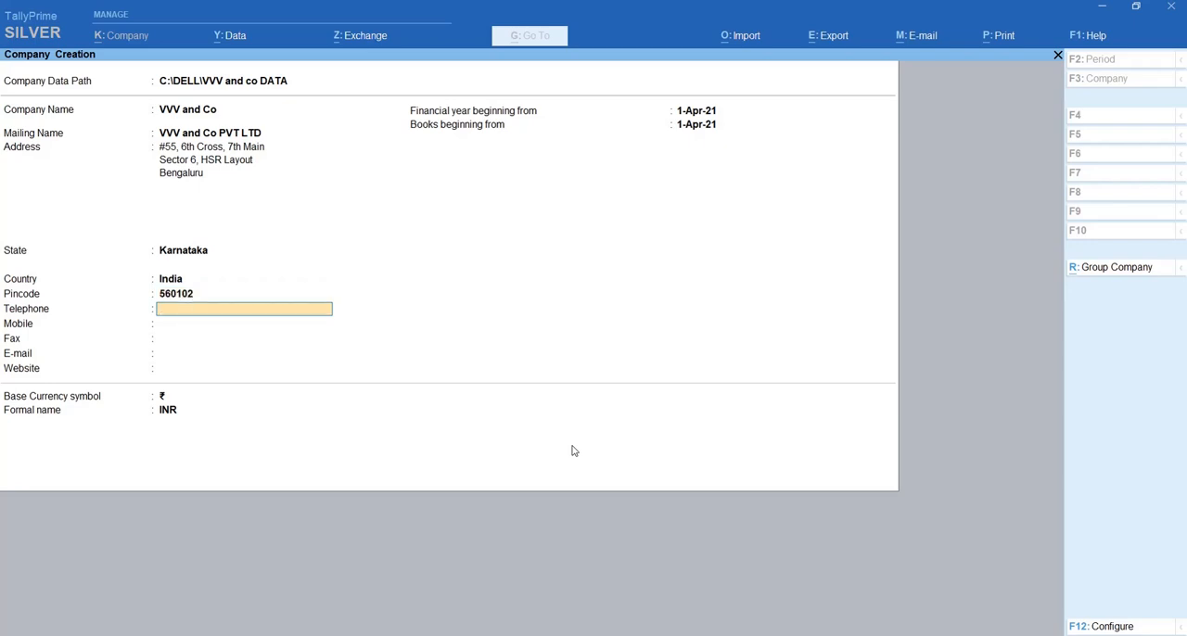
# - Fill in the company's telephone, mobile and fax numbers
pyautogui.write('669985')
pyautogui.press('Return')
pyautogui.press('Return')
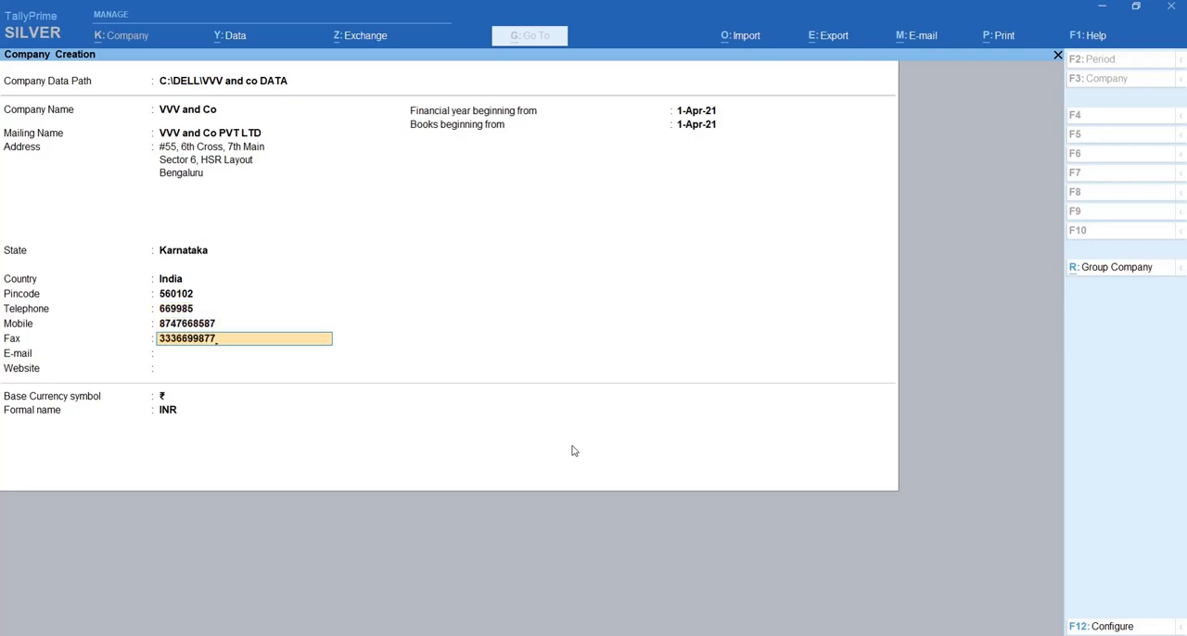
pyautogui.press('Return')
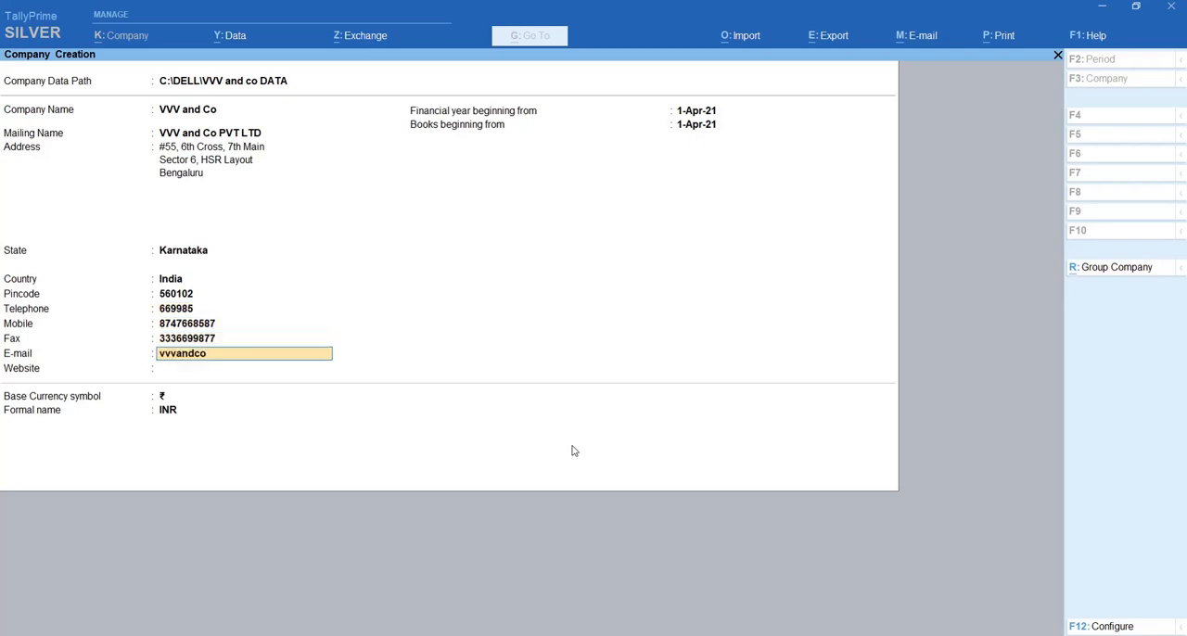
pyautogui.press('Return')
pyautogui.write('www.VV')
pyautogui.press('BackSpace')
pyautogui.press('BackSpace')
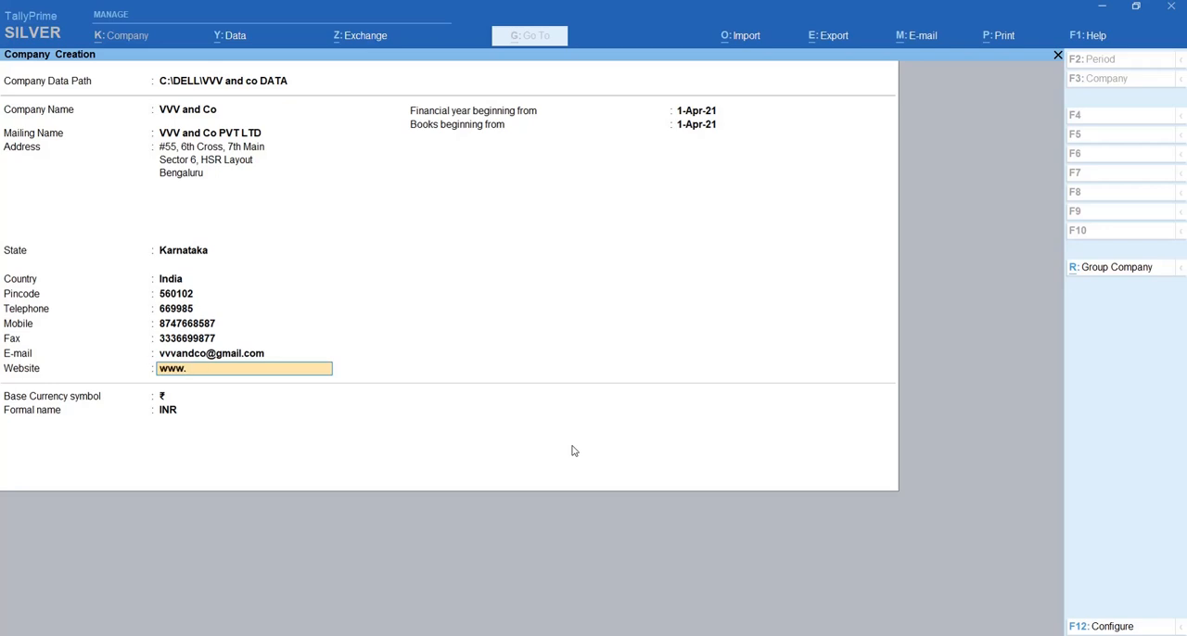
pyautogui.write('vvvandco.com')
pyautogui.press('Return')
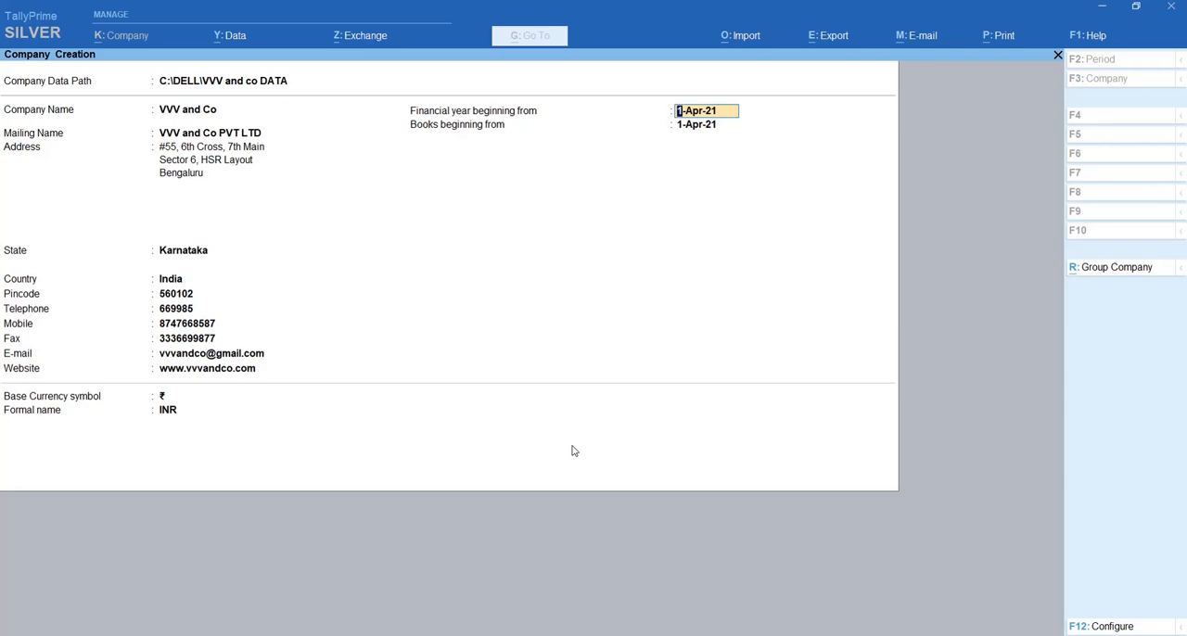
# - Keep the financial year start of 1-Apr-21 and set the books beginning date to 2-May-21
pyautogui.press('Return')
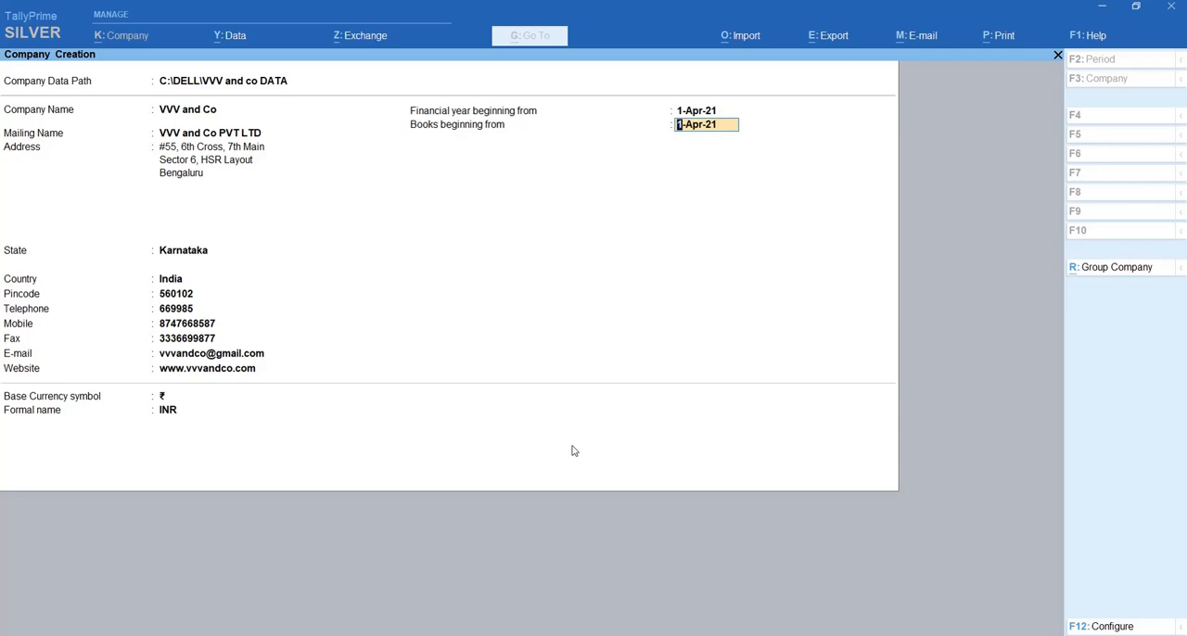
pyautogui.write('2-5-2021')
pyautogui.press('Return')
# - Configure the company creation form to offer the TallyVault password, user access control and additional base currency details
pyautogui.press('F12')
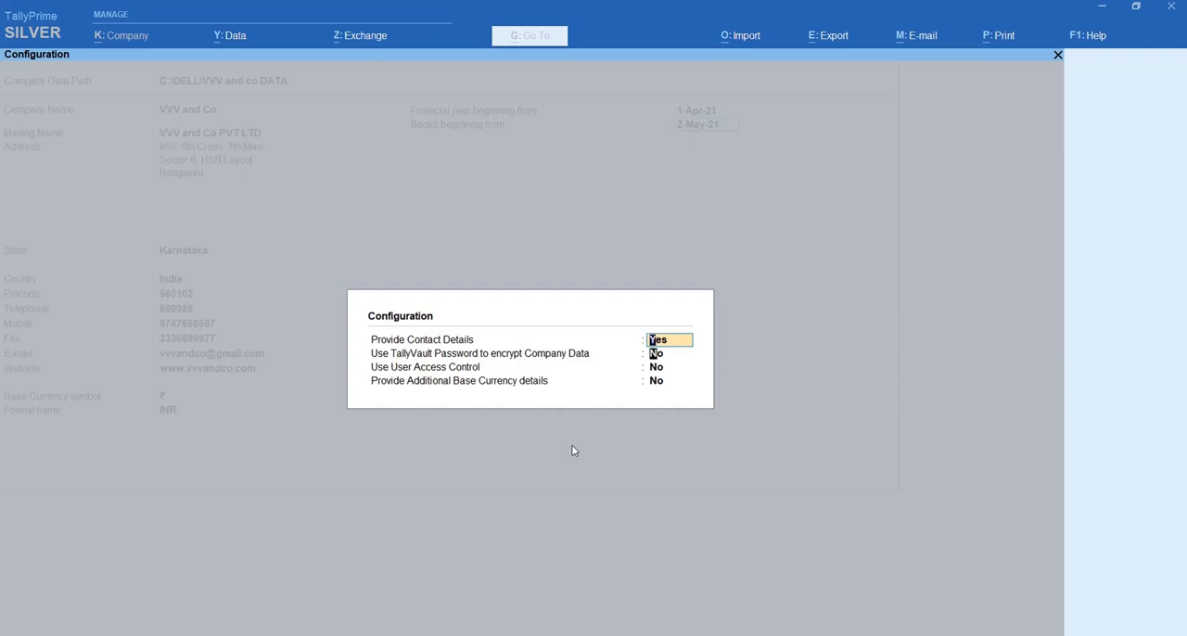
pyautogui.press('Return')
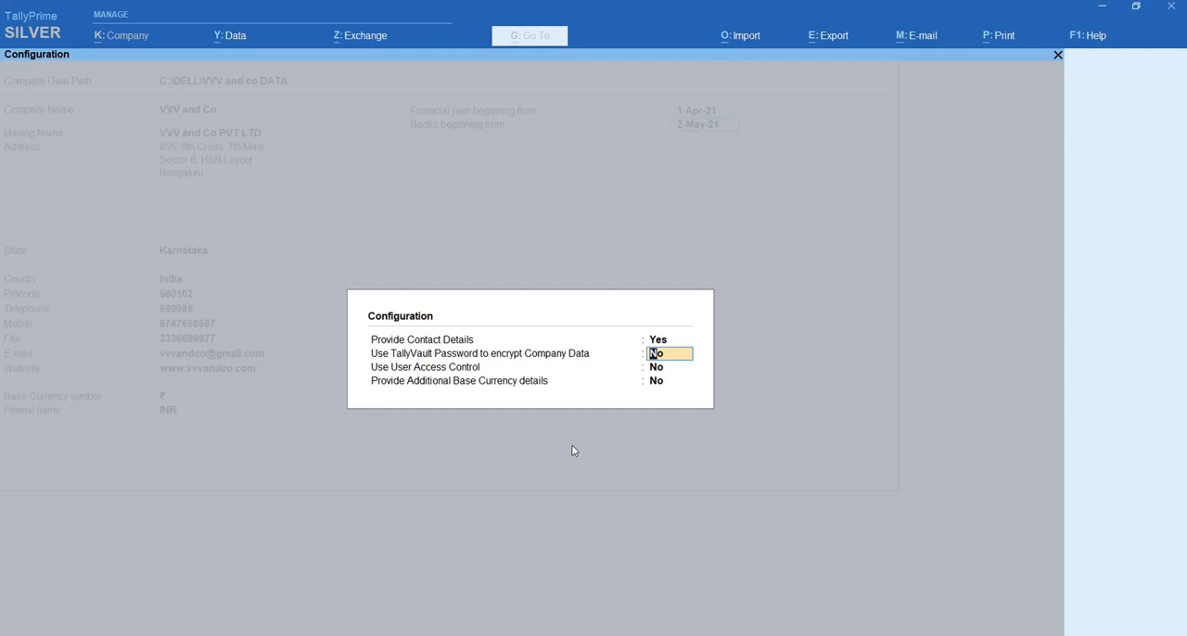
pyautogui.write('y')
pyautogui.press('Return')
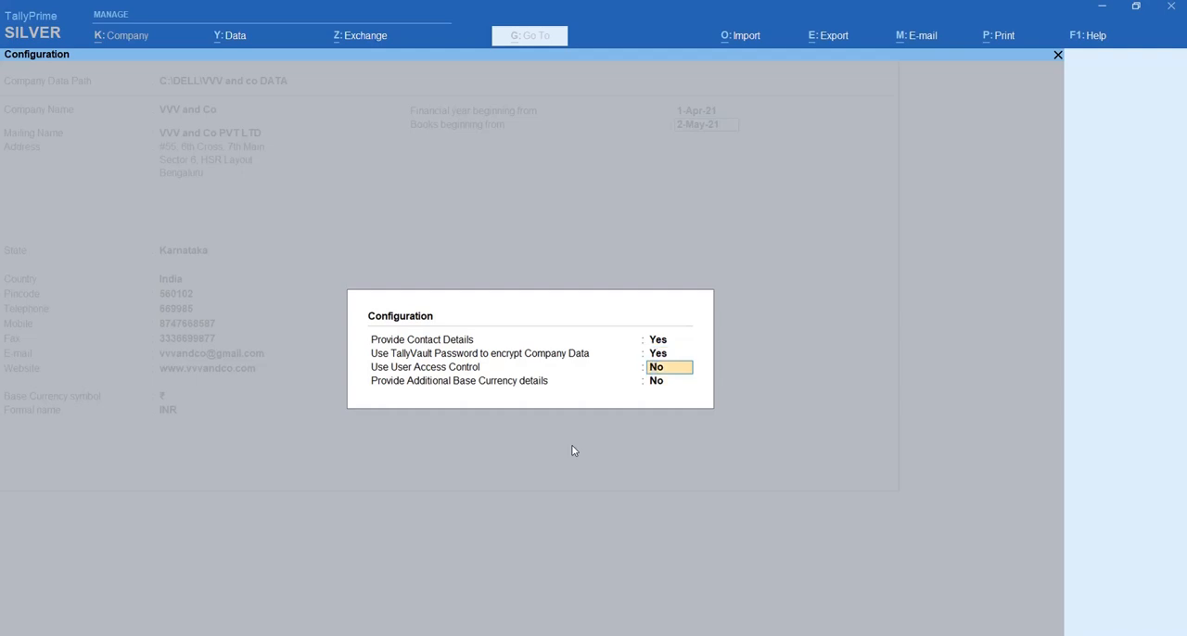
pyautogui.write('y')
pyautogui.press('Return')
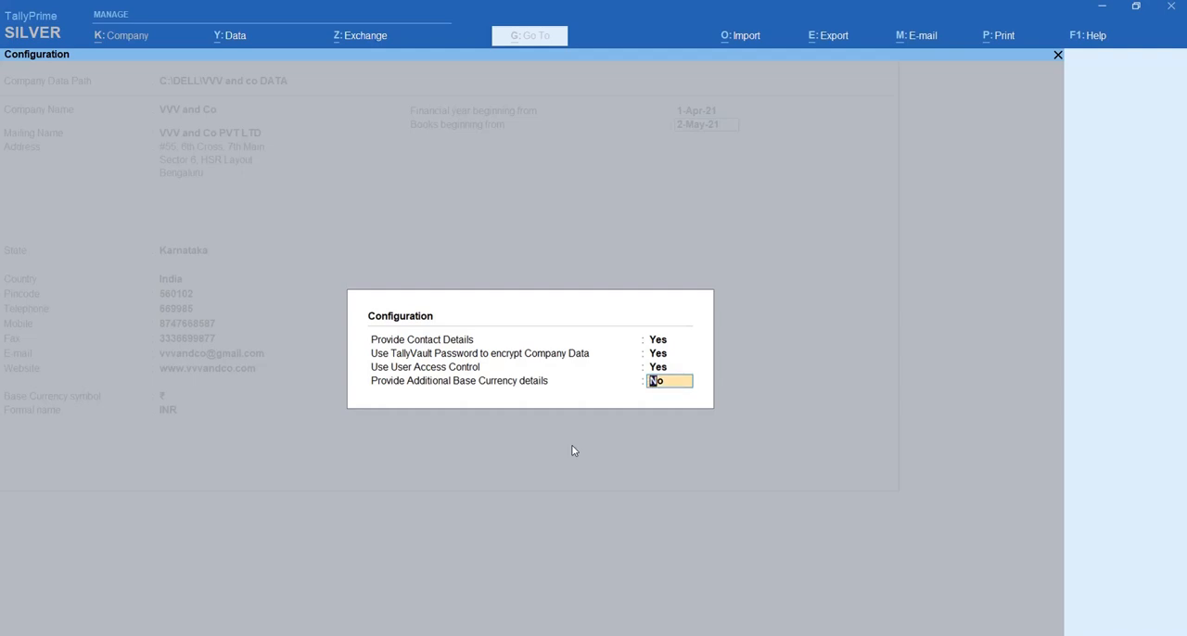
pyautogui.write('y')
pyautogui.press('Return')
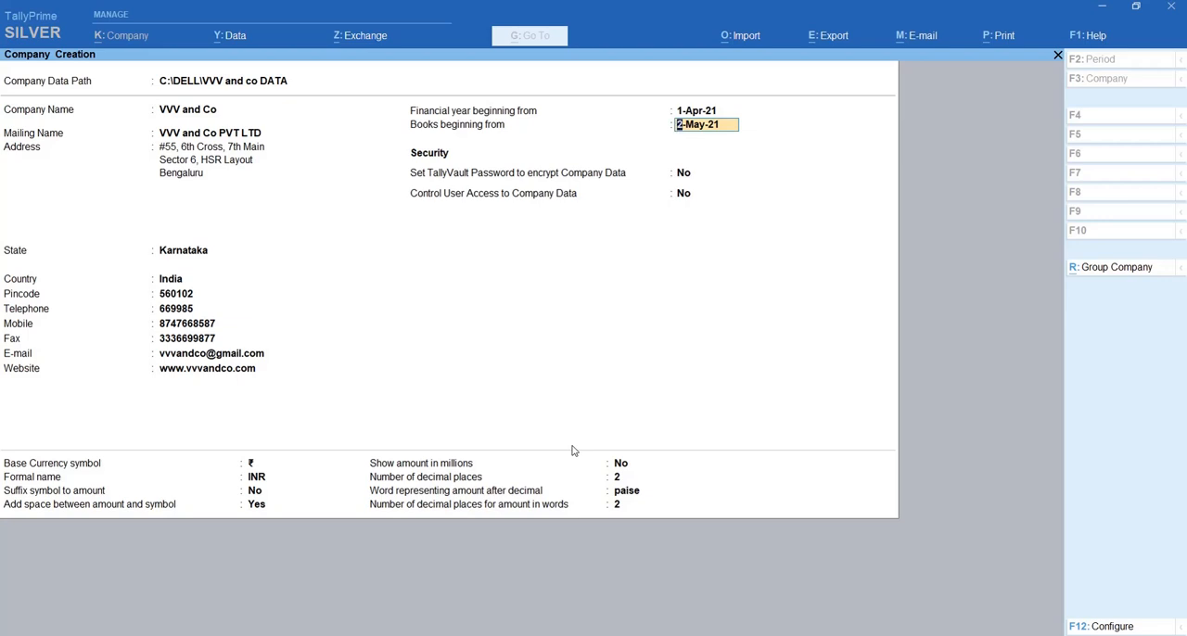
# - Turn on TallyVault encryption for the company data, then enter and confirm the TallyVault password
pyautogui.press('Return')
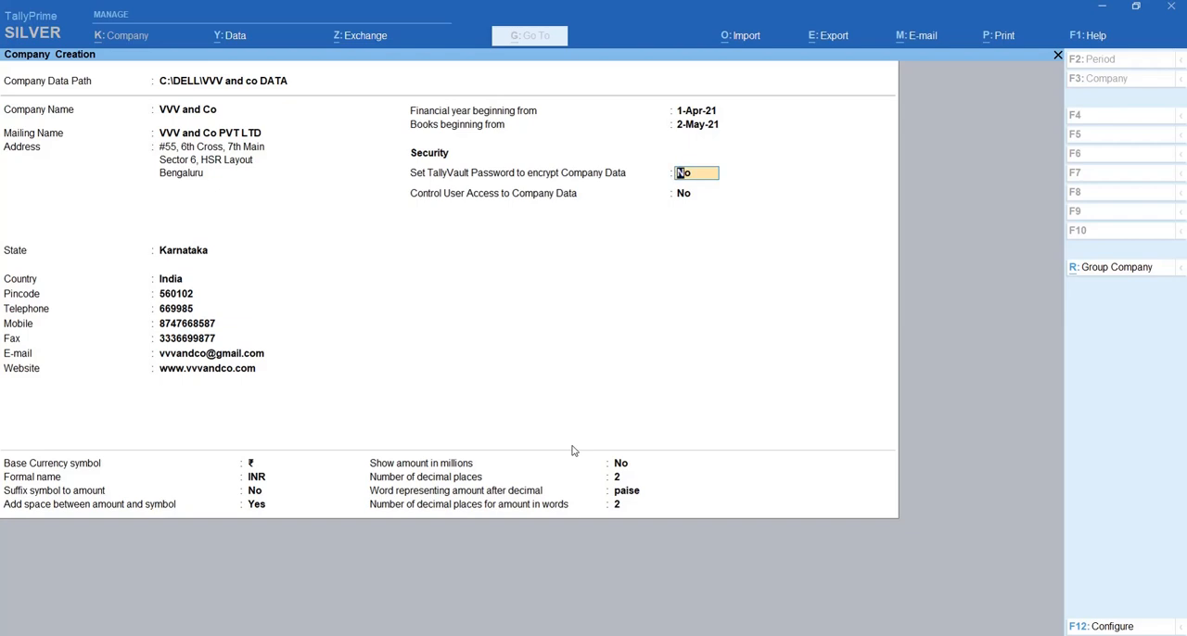
pyautogui.write('y')
pyautogui.press('Return')
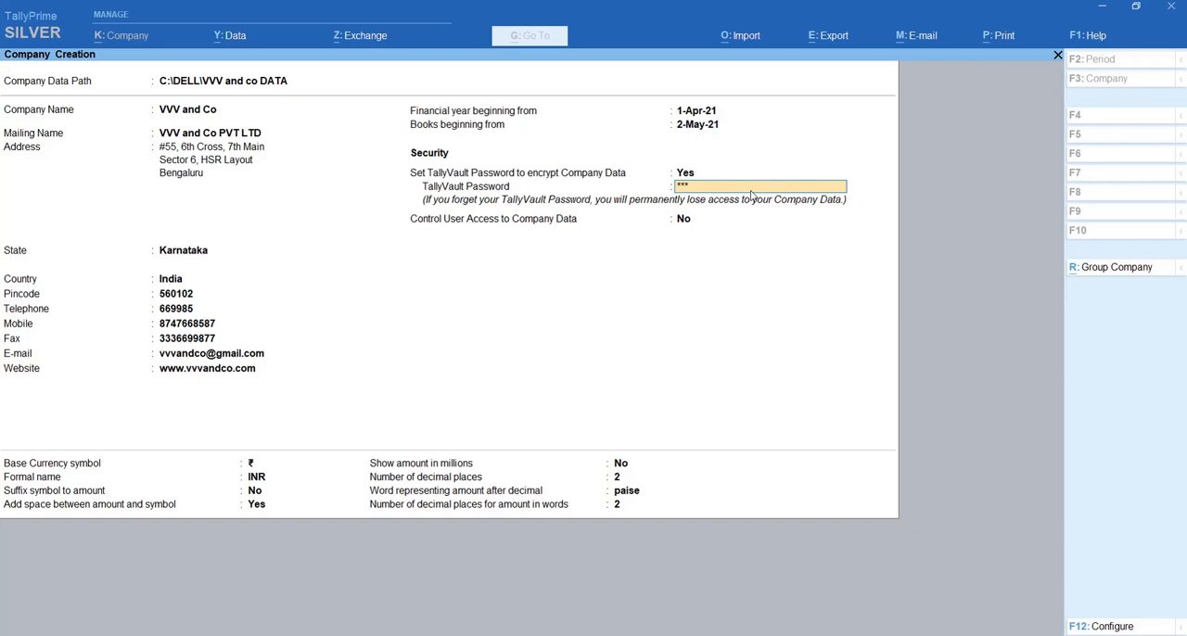
pyautogui.press('Return')
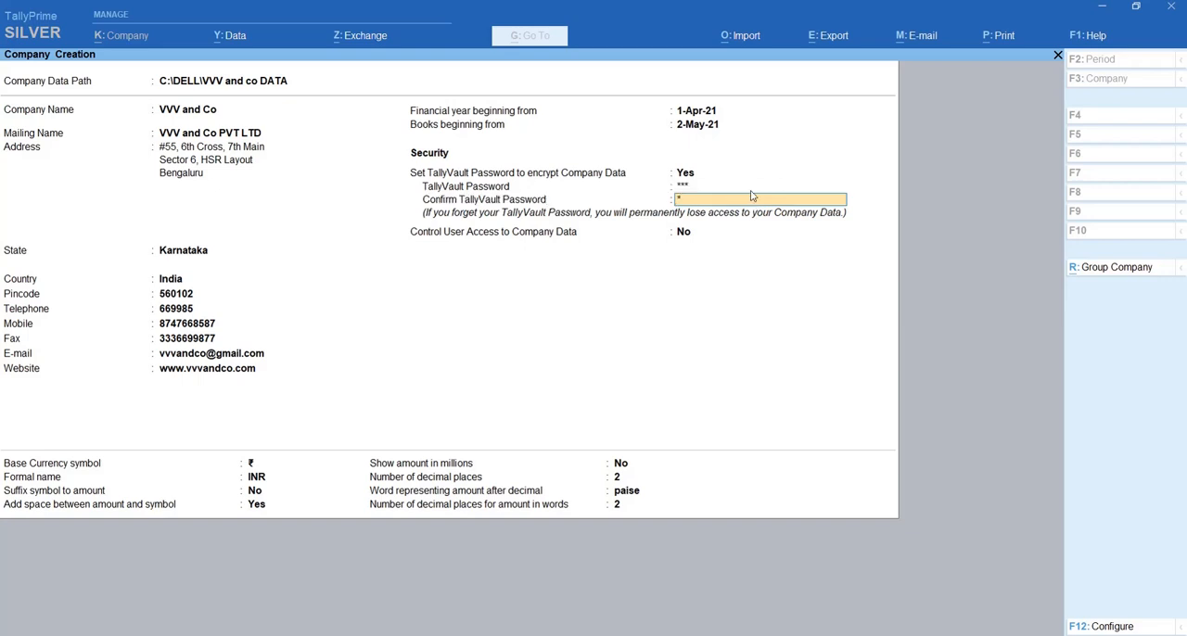
pyautogui.press('Return')
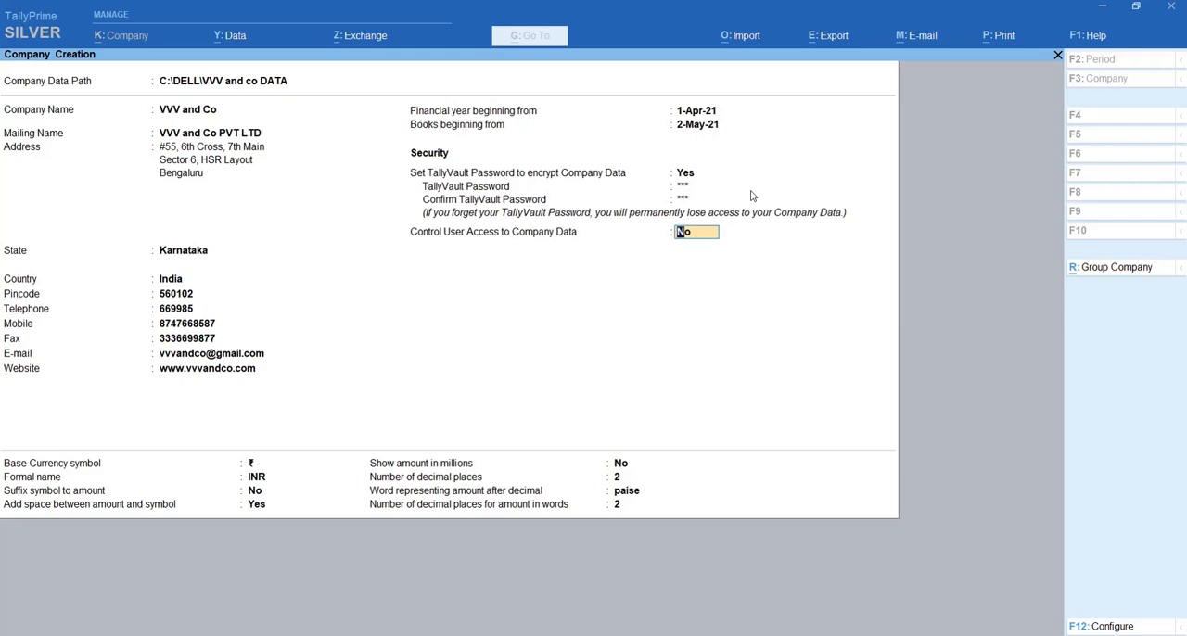
# - Enable user access control with administrator username admin and a confirmed password, keeping TallyAudit features and the Educational Mode restriction at No
pyautogui.write('y')
pyautogui.press('Return')
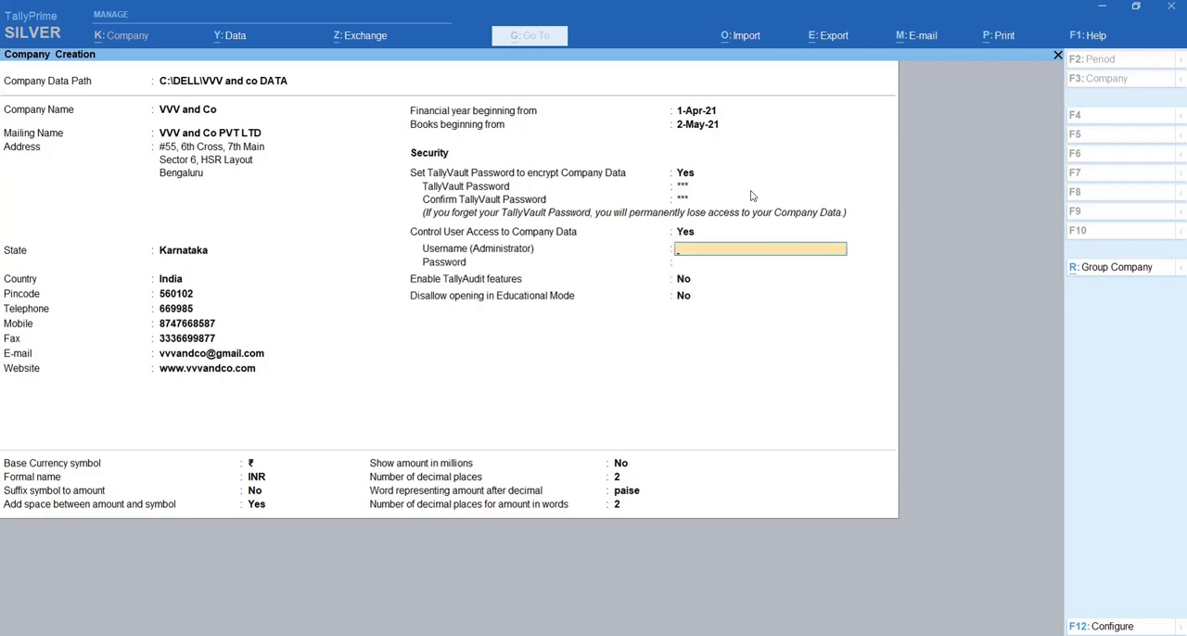
pyautogui.write('admin')
pyautogui.press('Return')
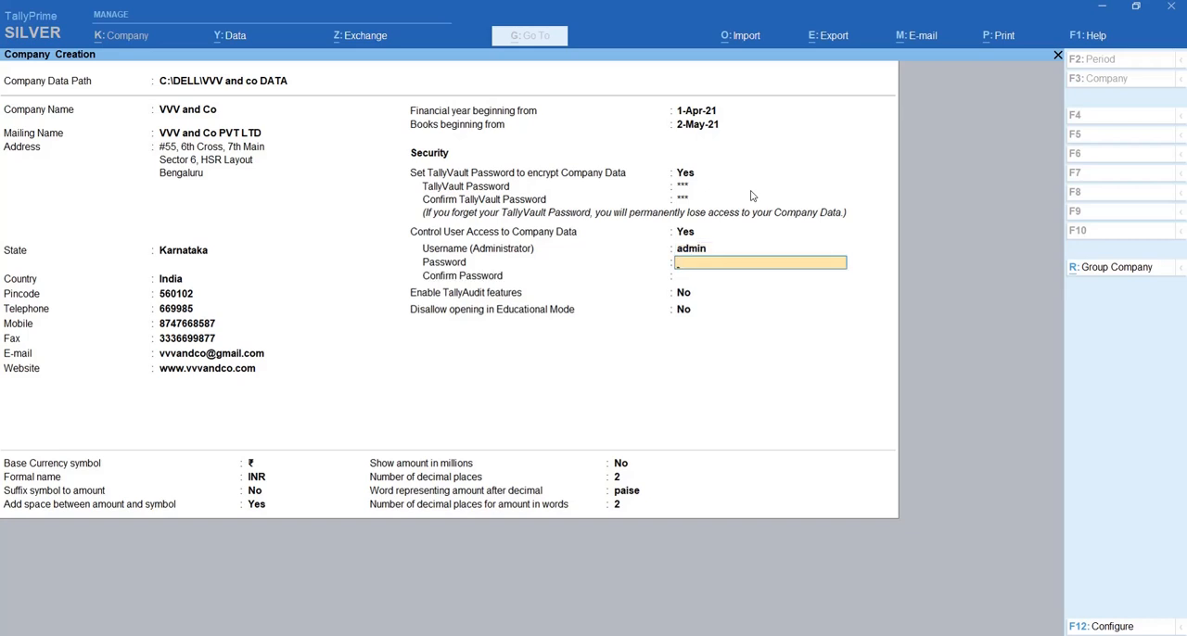
pyautogui.press('Return')
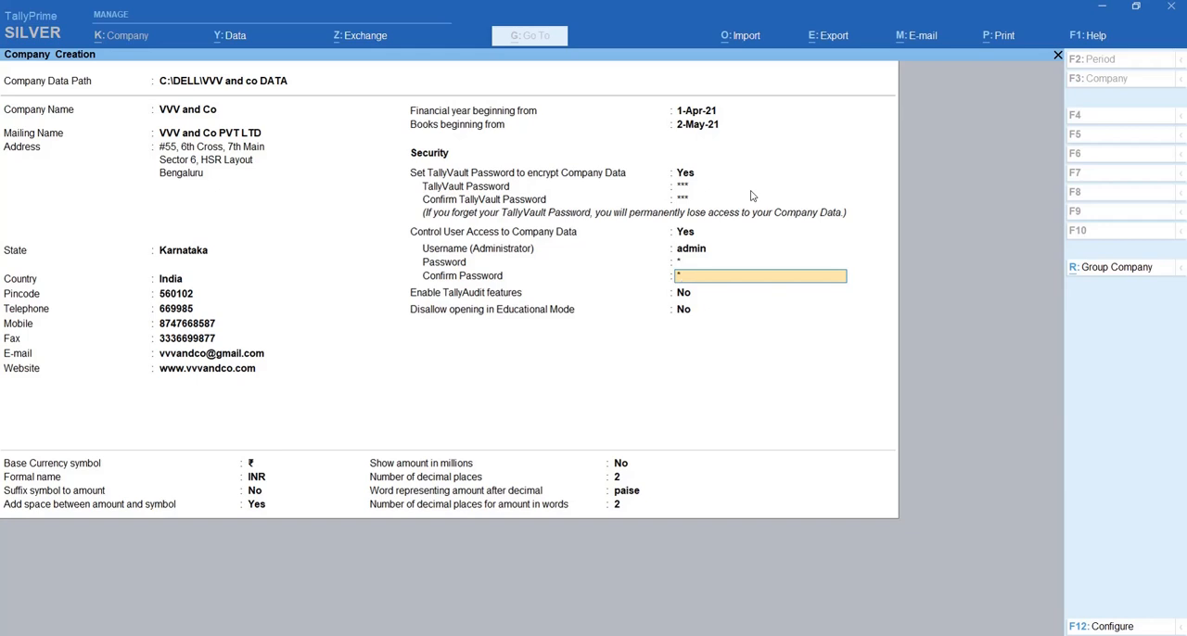
pyautogui.press('Return')
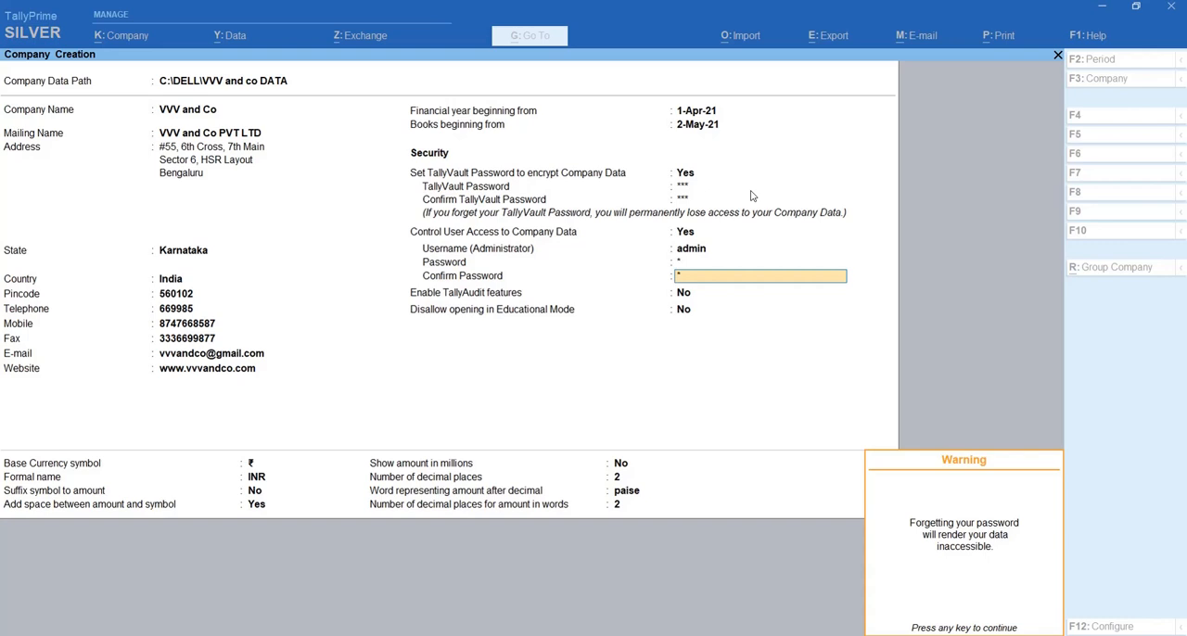
pyautogui.press('Return')
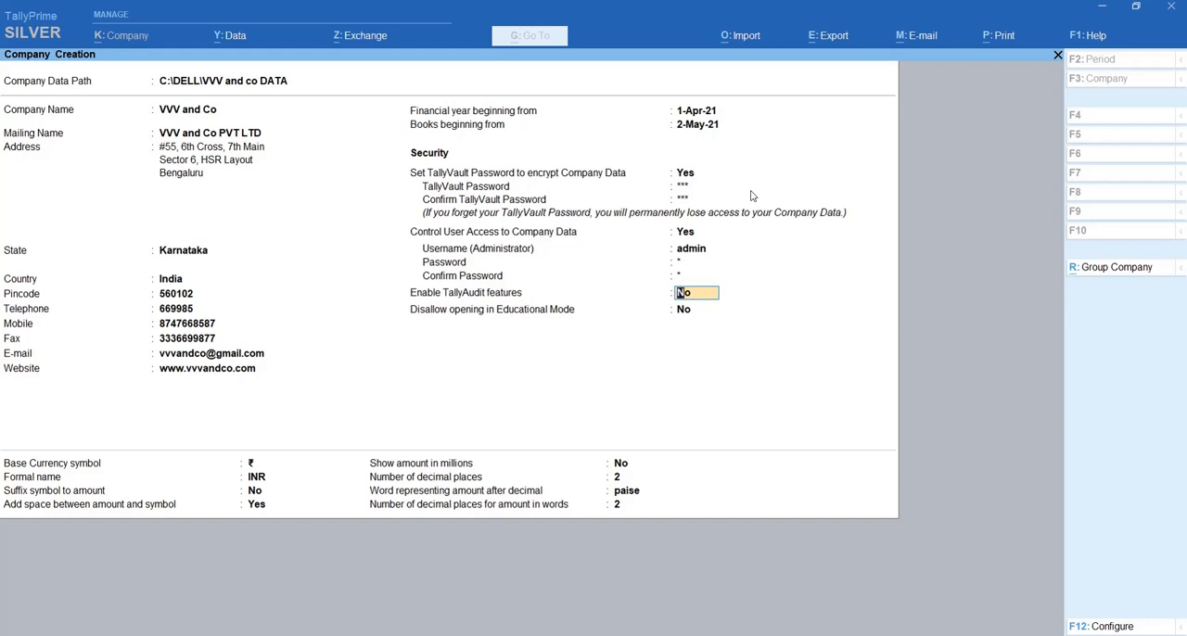
pyautogui.press('Return')
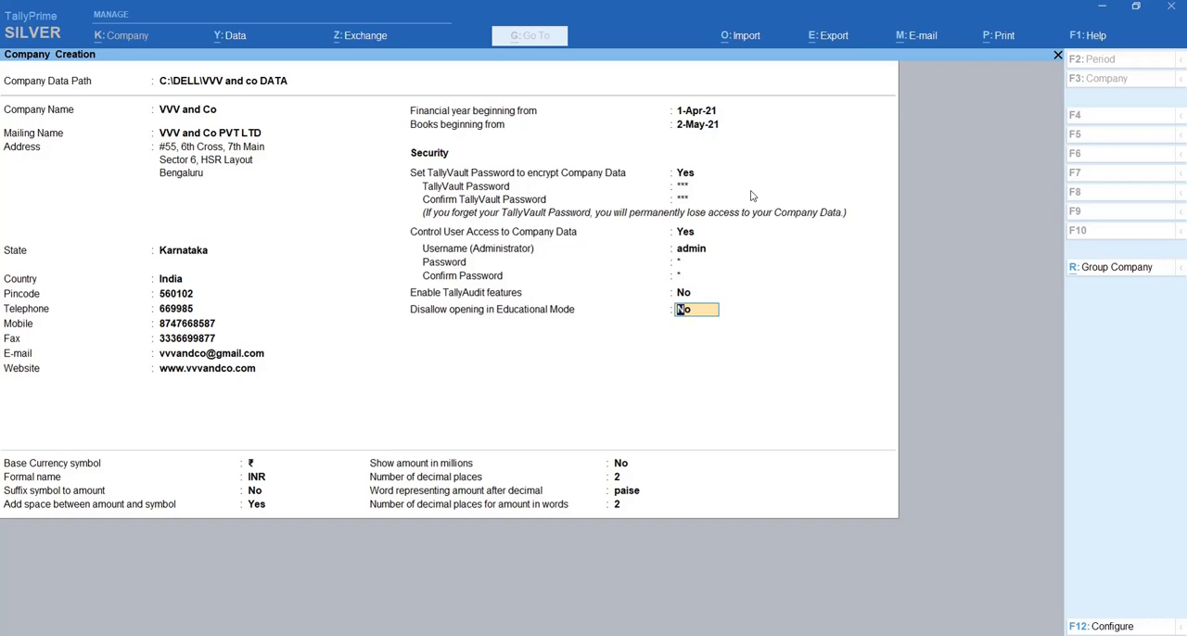
pyautogui.press('Return')
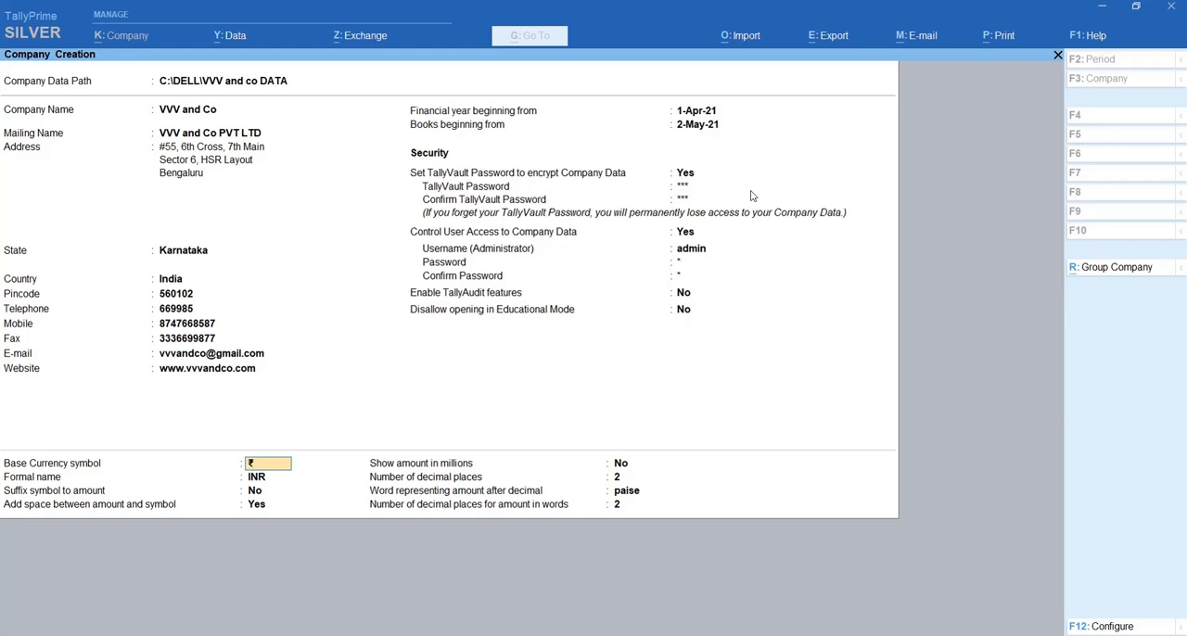
# - Keep ₹ and INR as the base currency, suffix the symbol to the amount, and keep the space between them
pyautogui.press('Return')
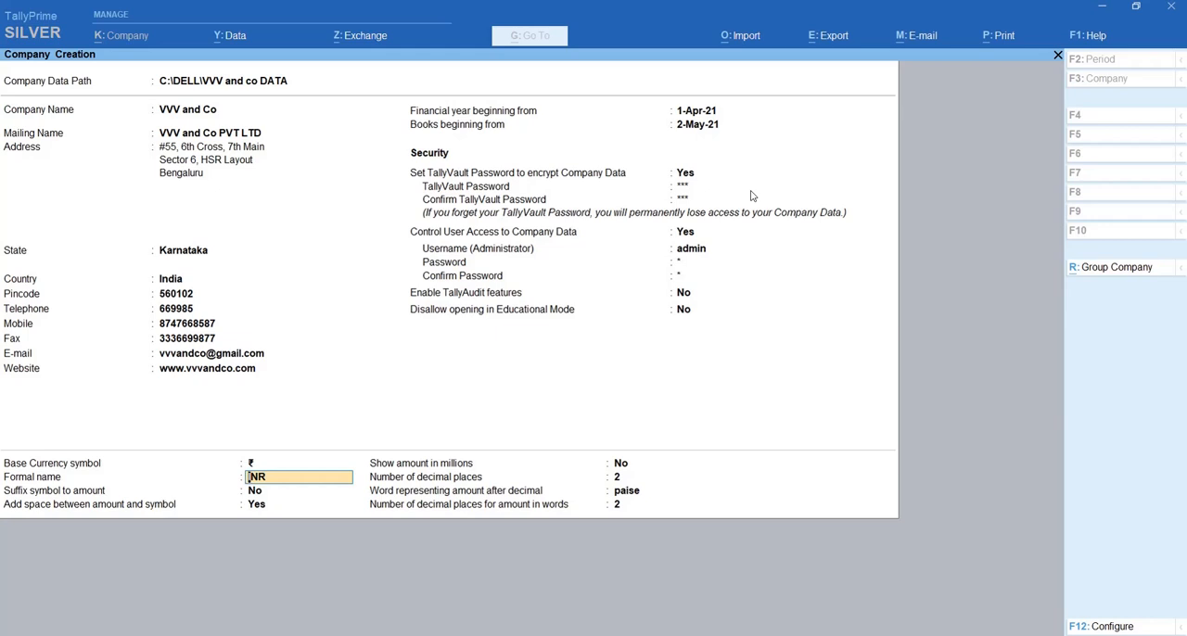
pyautogui.press('Return')
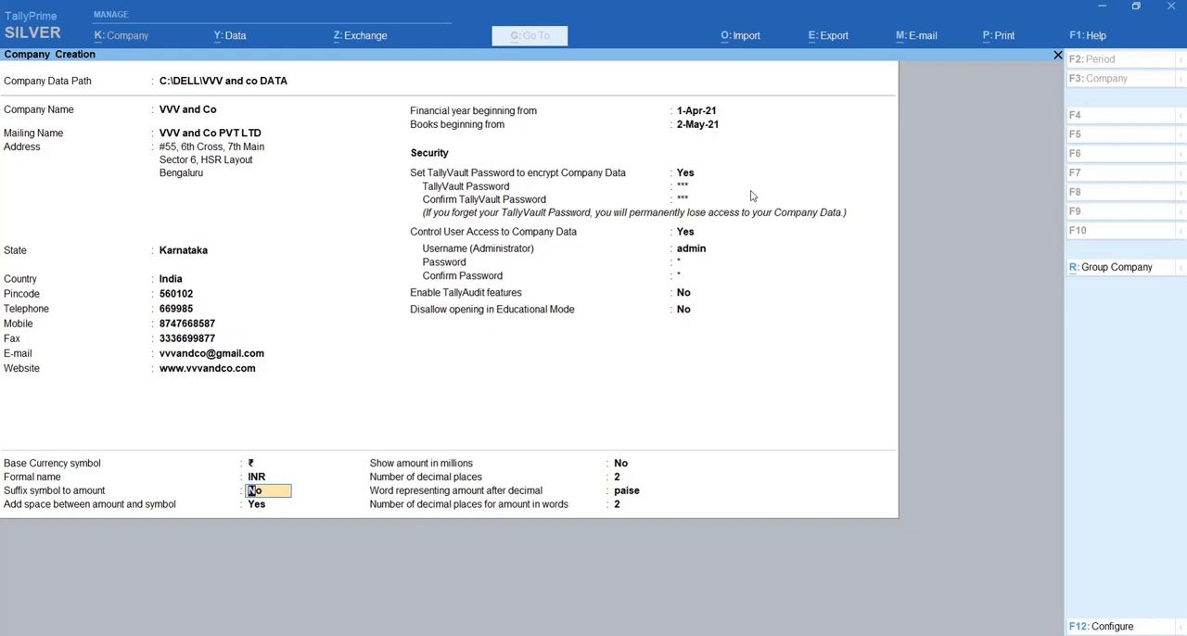
pyautogui.write('y')
pyautogui.press('Return')
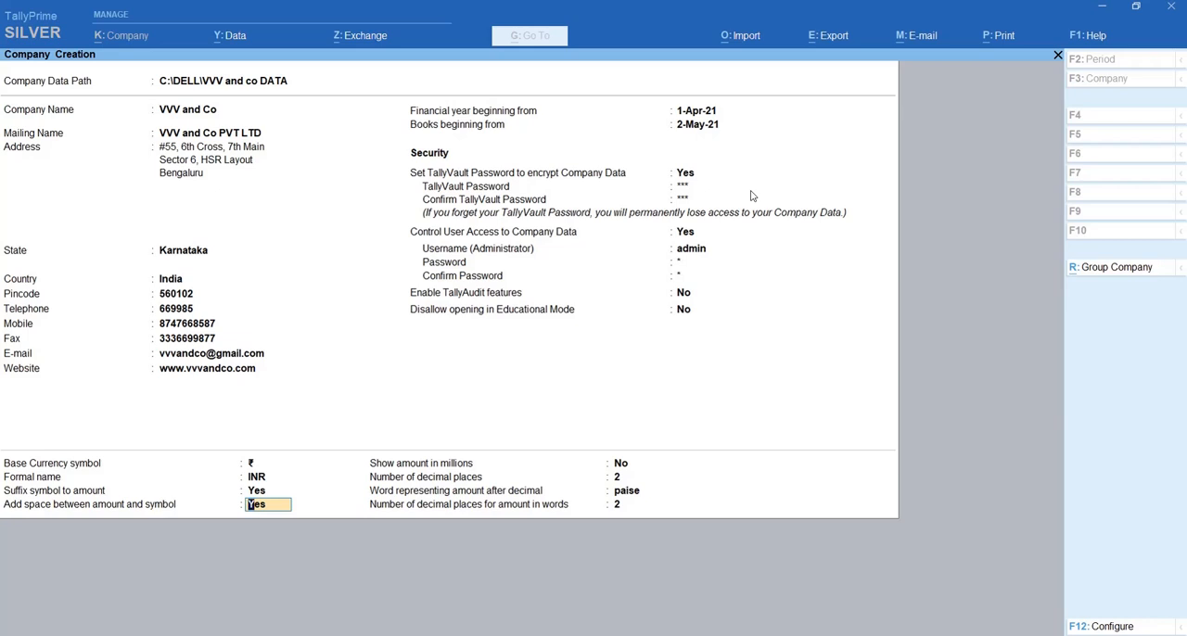
pyautogui.press('Return')
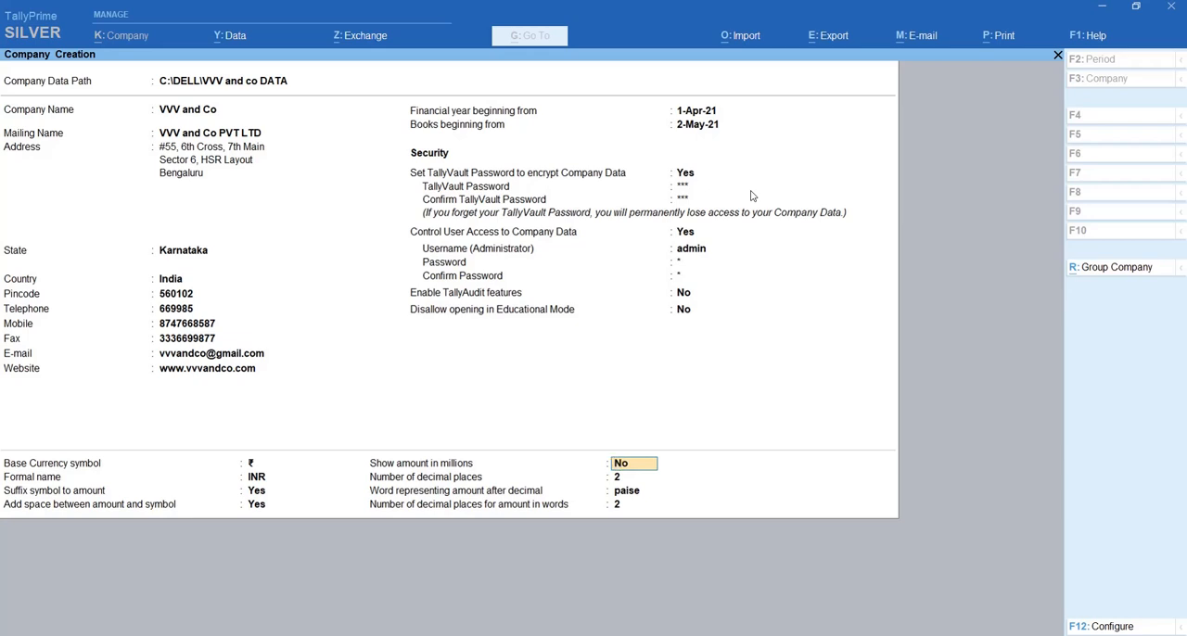
# - Keep amounts in millions off, 2 decimal places, the word paise and 2 decimals for words, and accept the company creation form
pyautogui.press('Return')
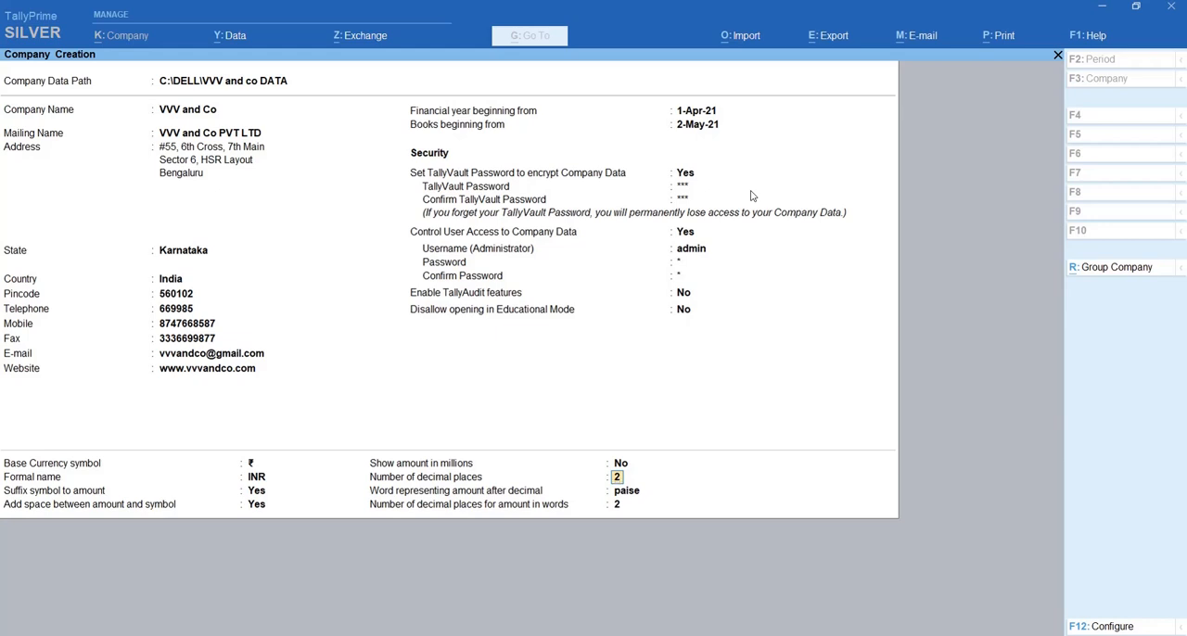
pyautogui.press('Return')
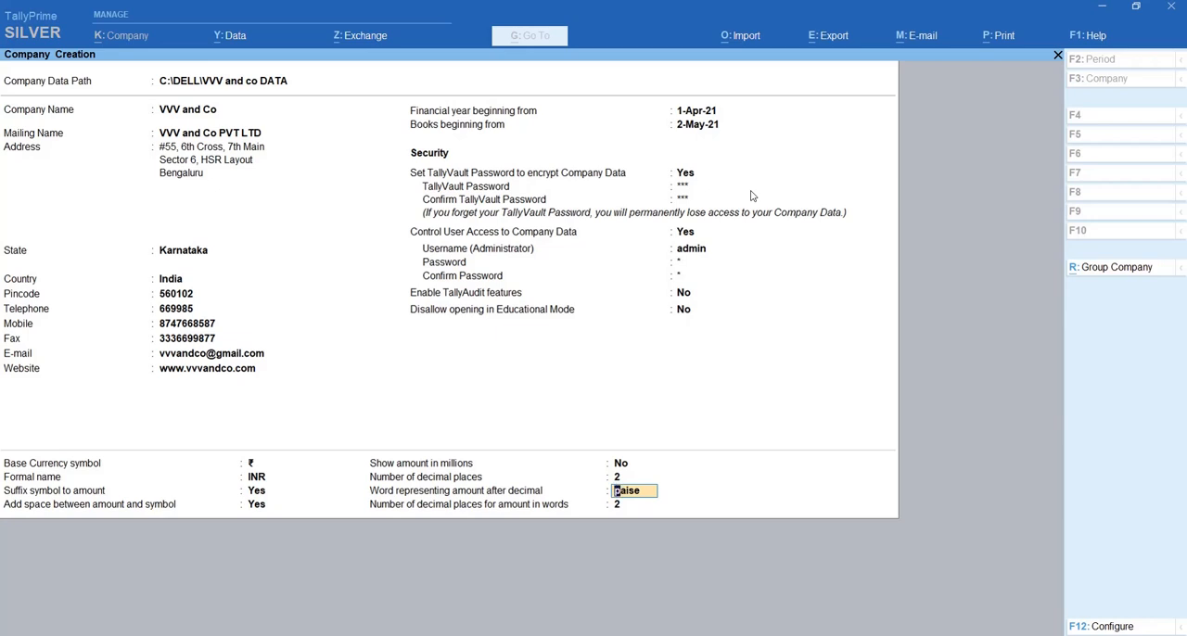
pyautogui.press('Return')
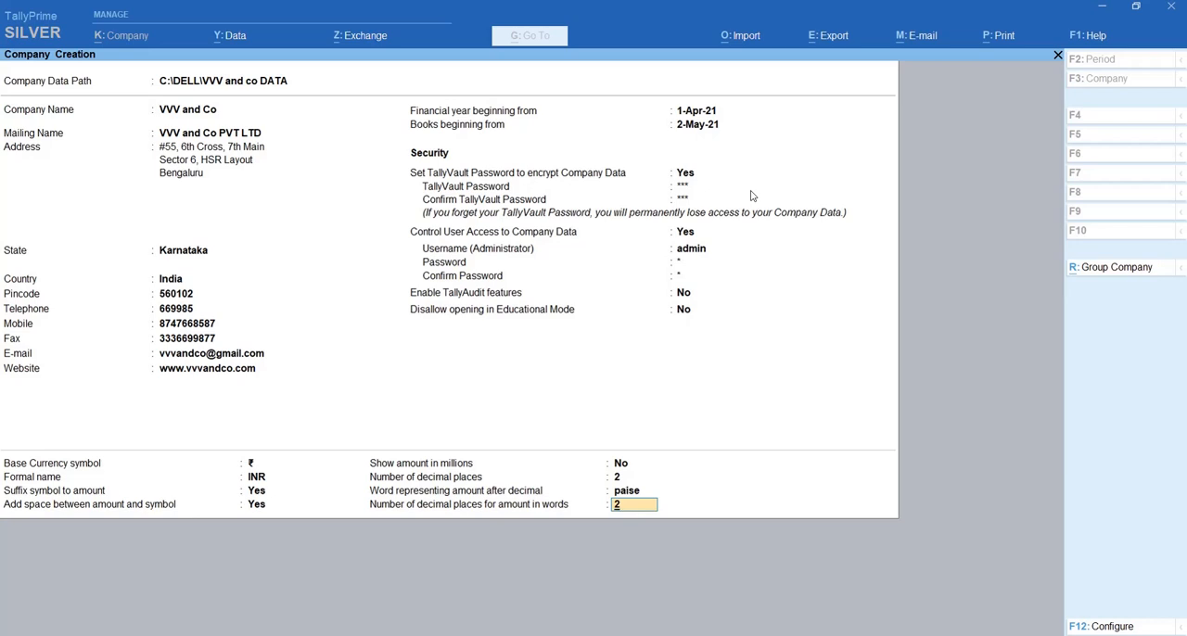
pyautogui.press('Return')
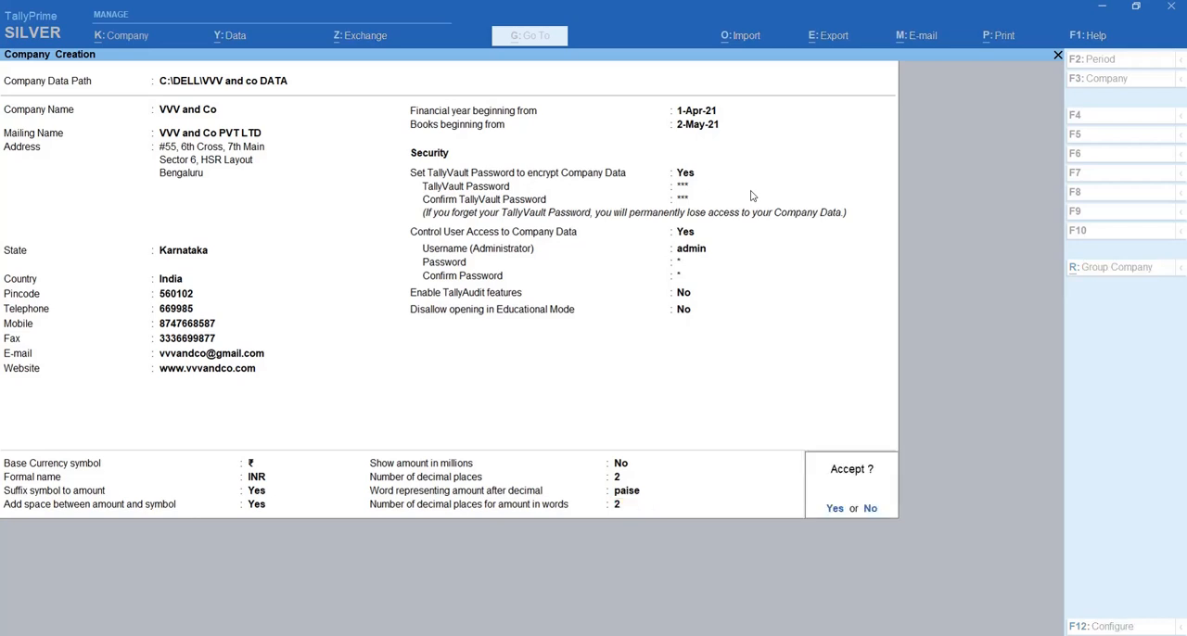
pyautogui.press('Return')
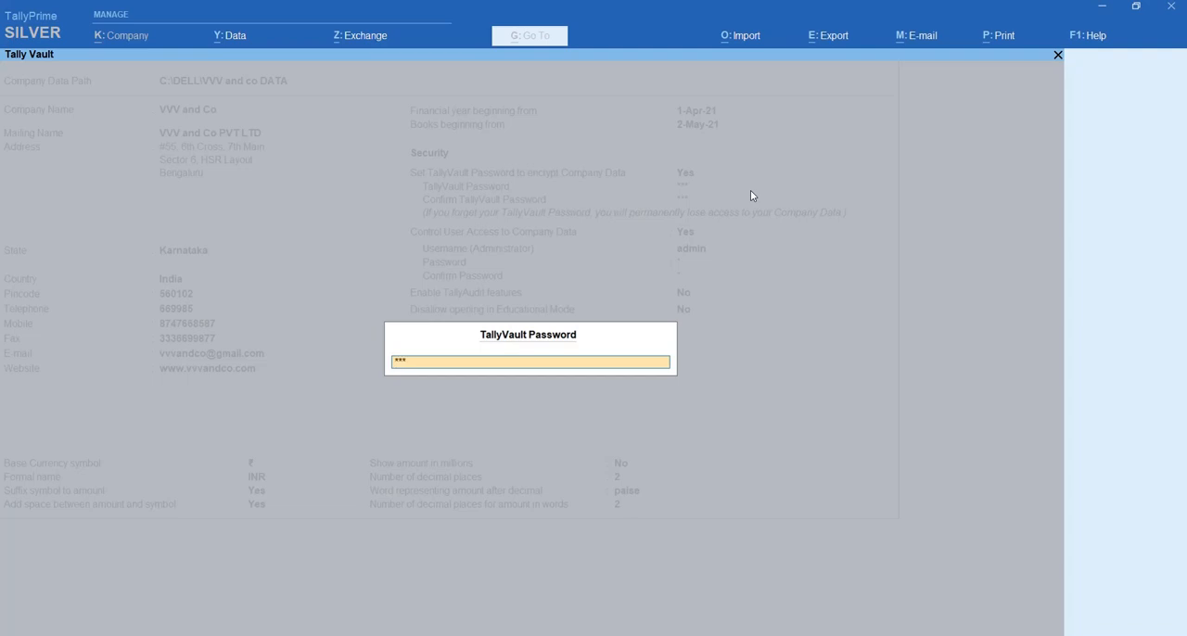
# - Unlock VVV and Co with the TallyVault password and log in as admin with the administrator password
pyautogui.press('Return')
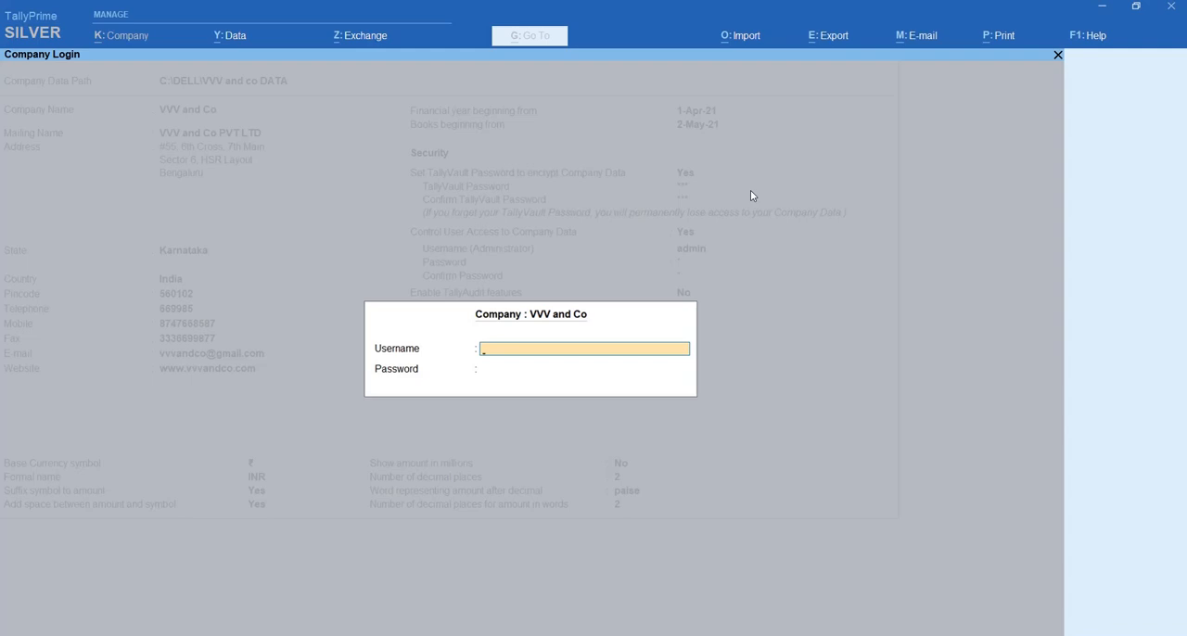
pyautogui.write('admin')
pyautogui.press('Return')
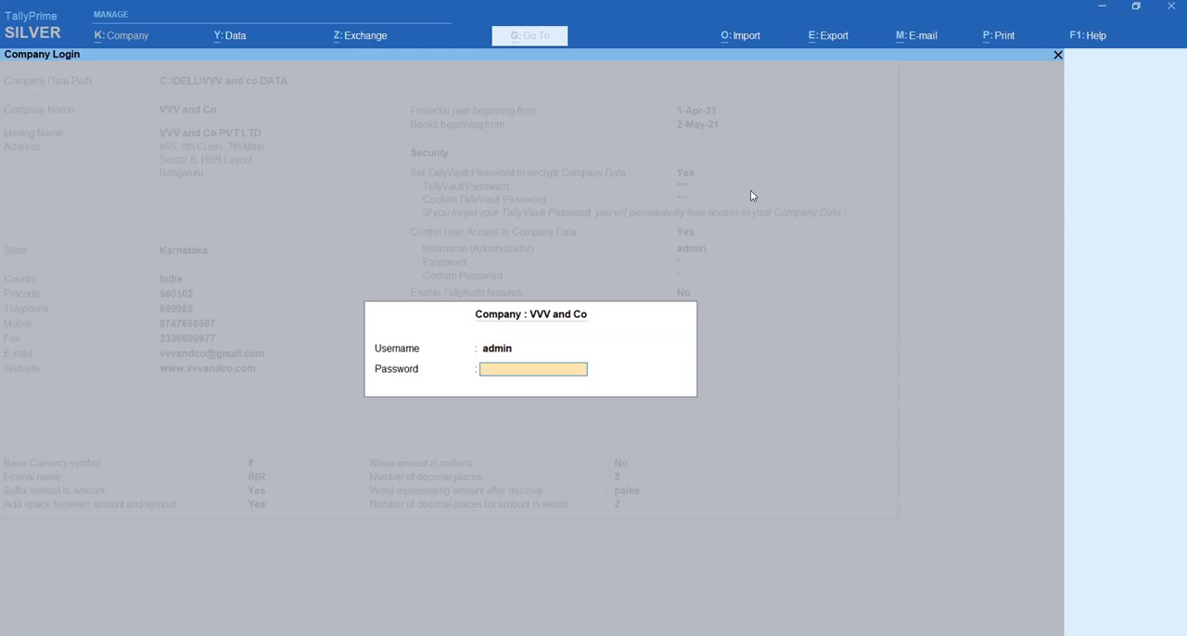
pyautogui.press('Return')
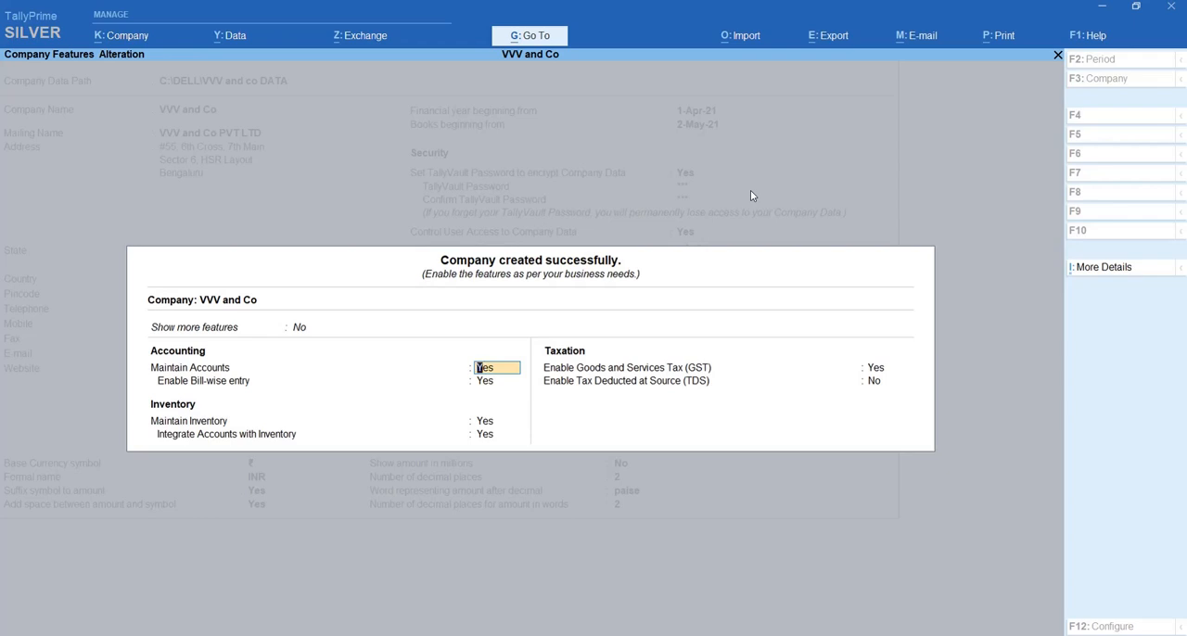
# - Set both Show more features and Show all features to Yes for the company
pyautogui.press('Up')
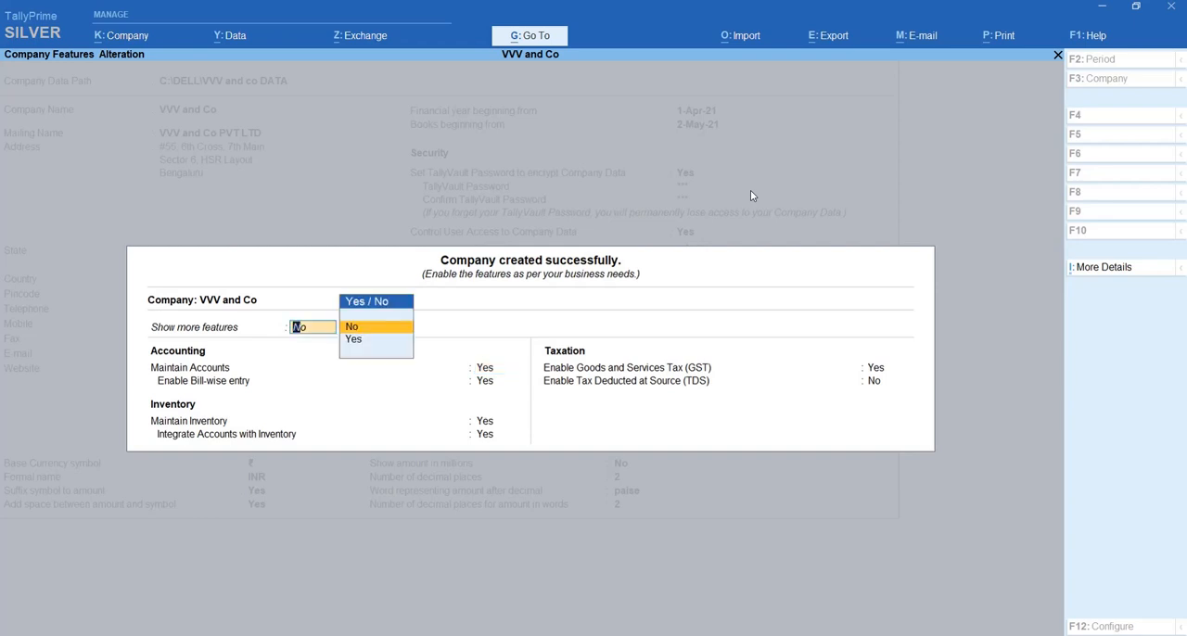
pyautogui.press('Down')
pyautogui.press('Return')
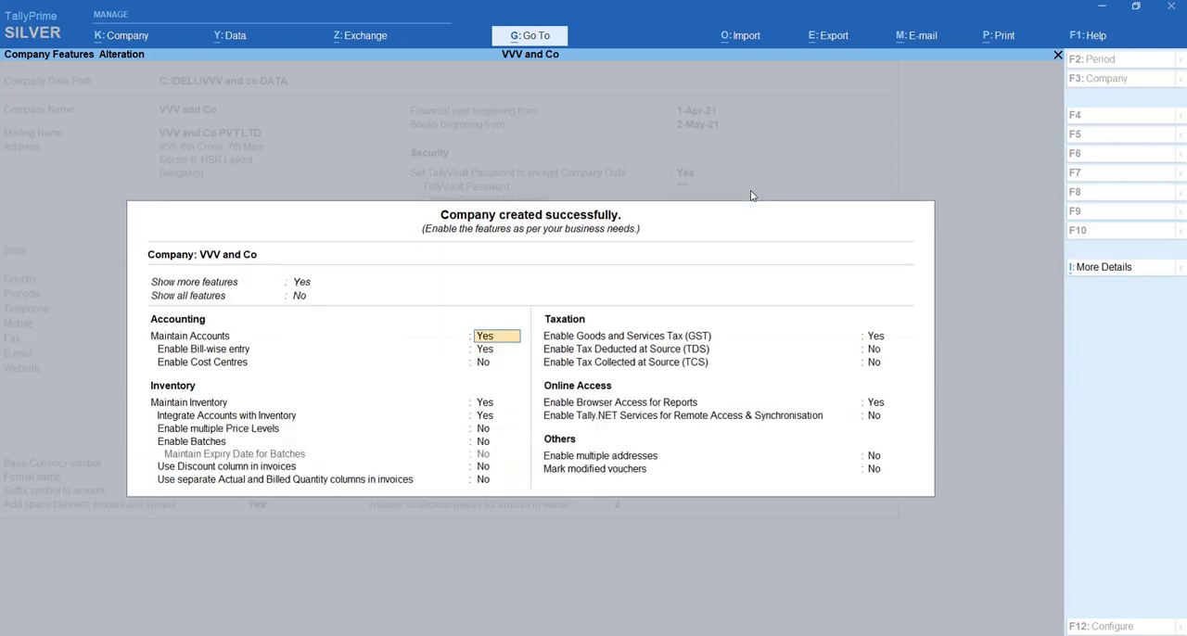
pyautogui.press('Up')
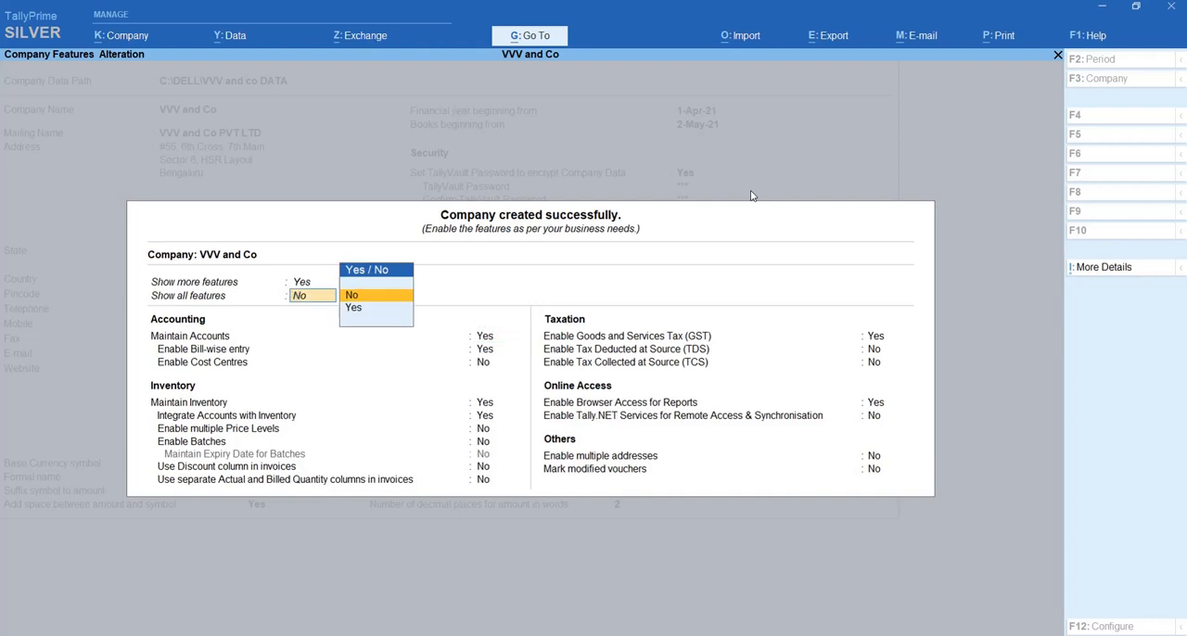
pyautogui.press('Down')
pyautogui.press('Return')
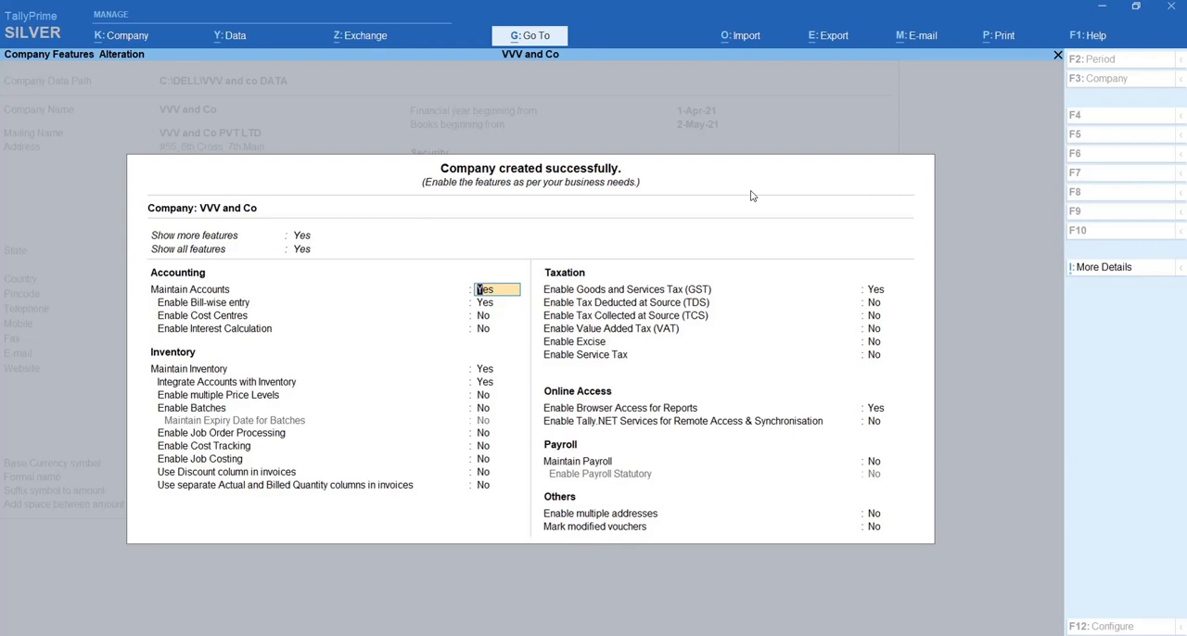
# - Keep Maintain Accounts and Bill-wise entry at Yes and save the company features
pyautogui.press('Return')
pyautogui.press('Return')
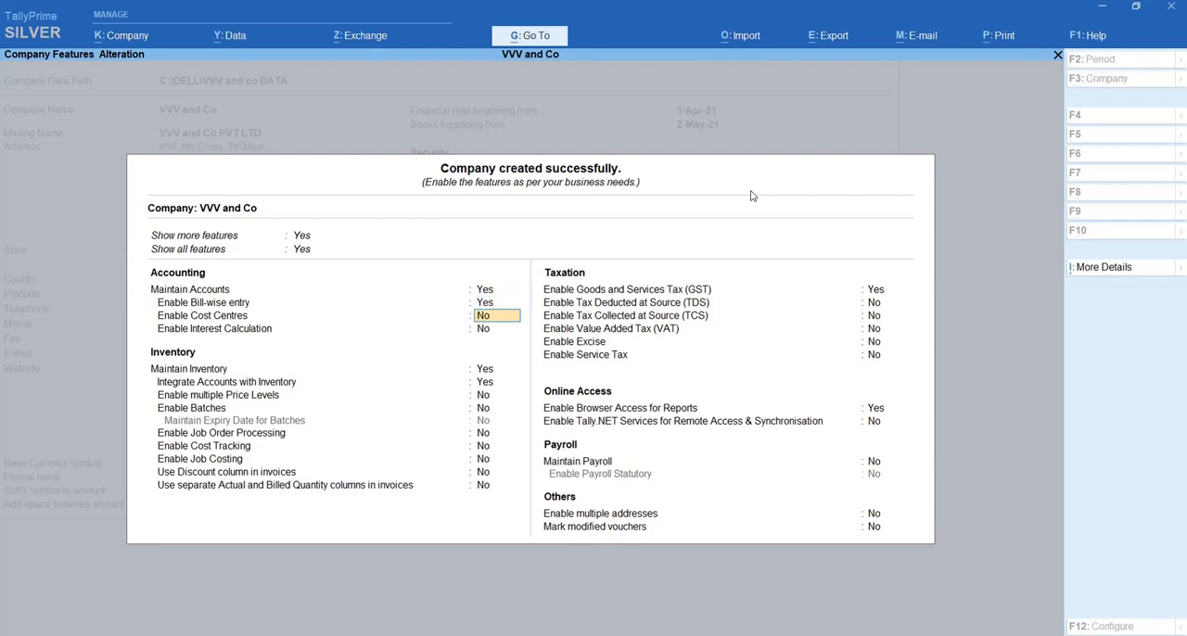
pyautogui.hotkey('ctrl', 'a')
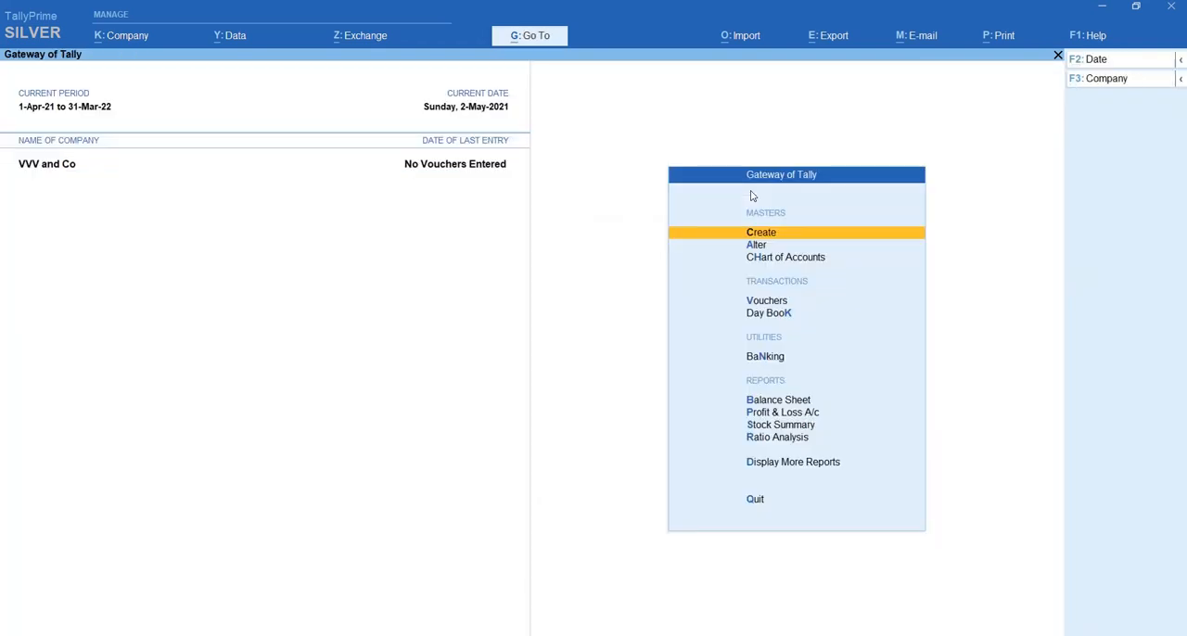